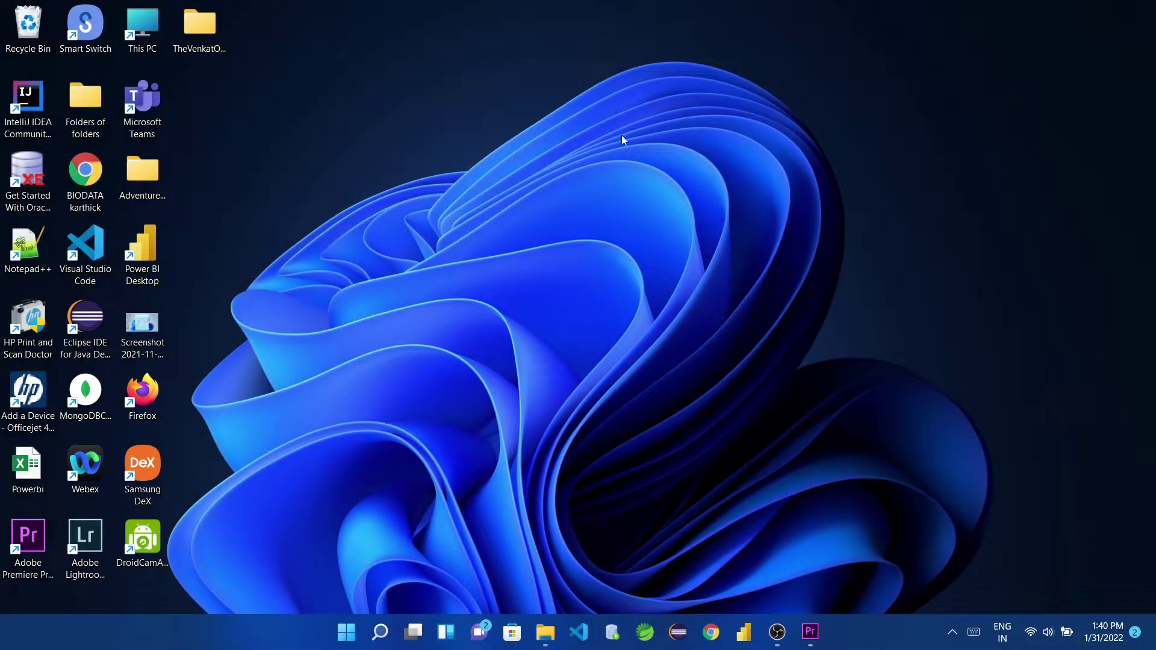
{"action": "right_click", "coordinate": [654, 154]}
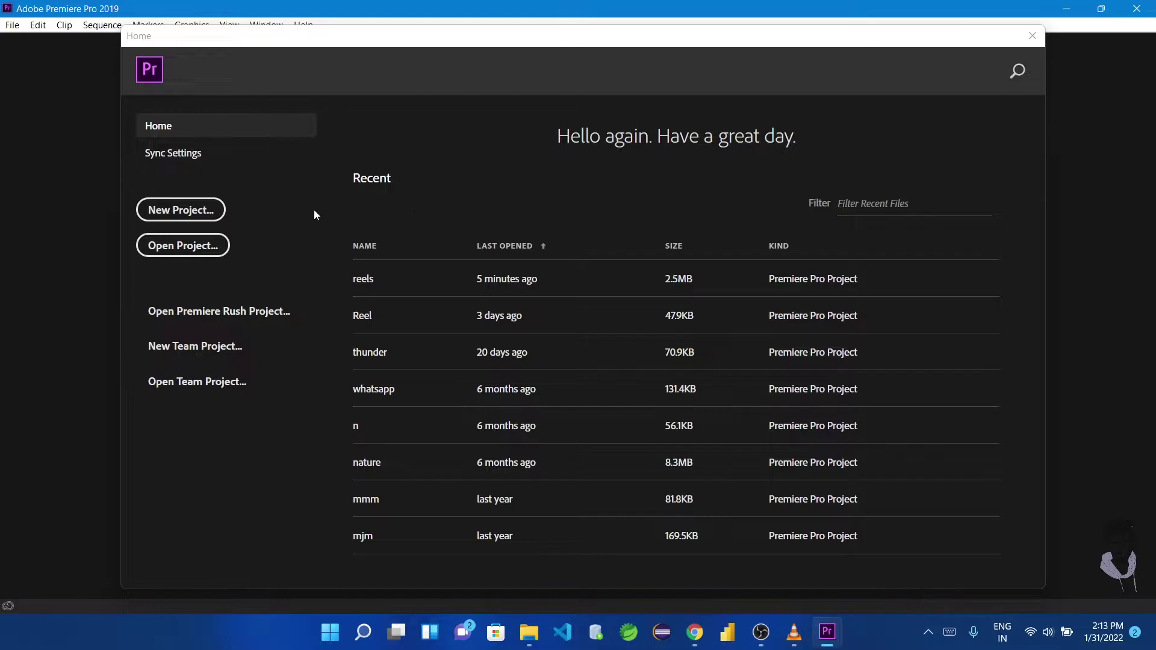
Create a new project named "youtube v1" with the default location and general settings.
{"action": "left_click", "coordinate": [203, 212]}
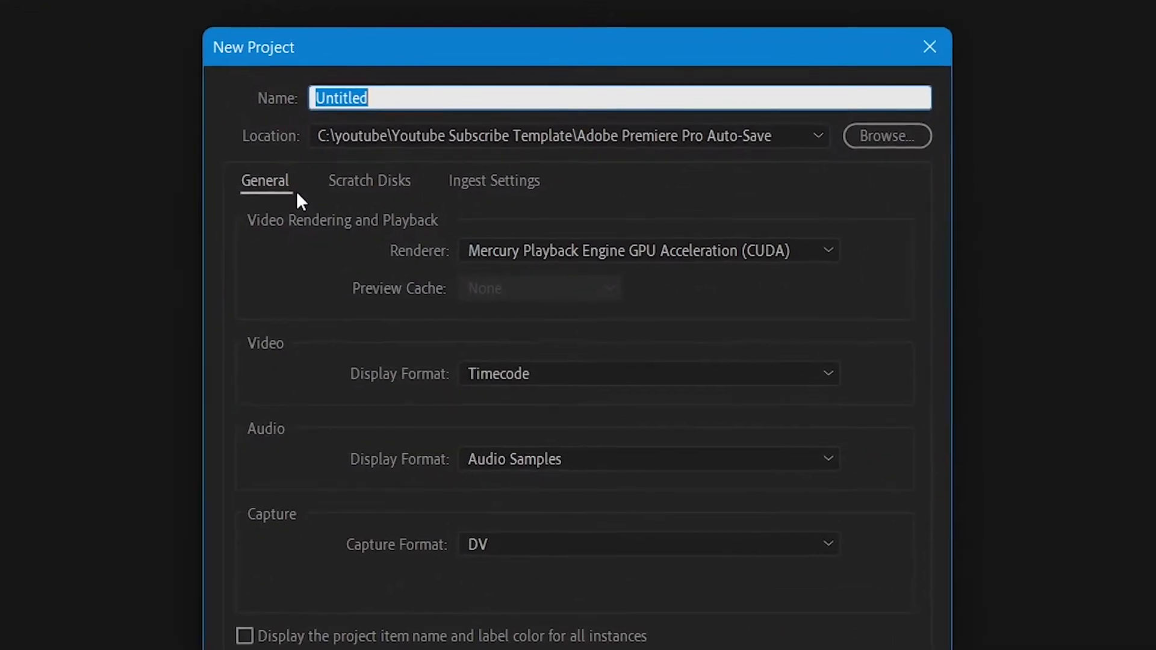
{"action": "type", "text": "youtube"}
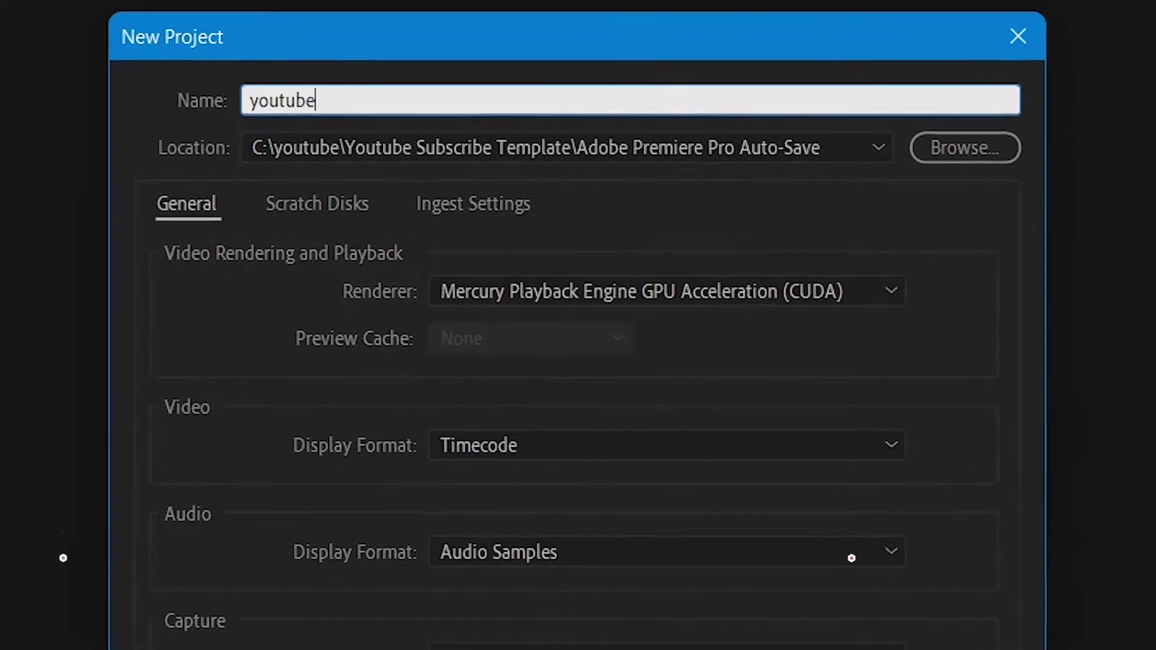
{"action": "type", "text": " v"}
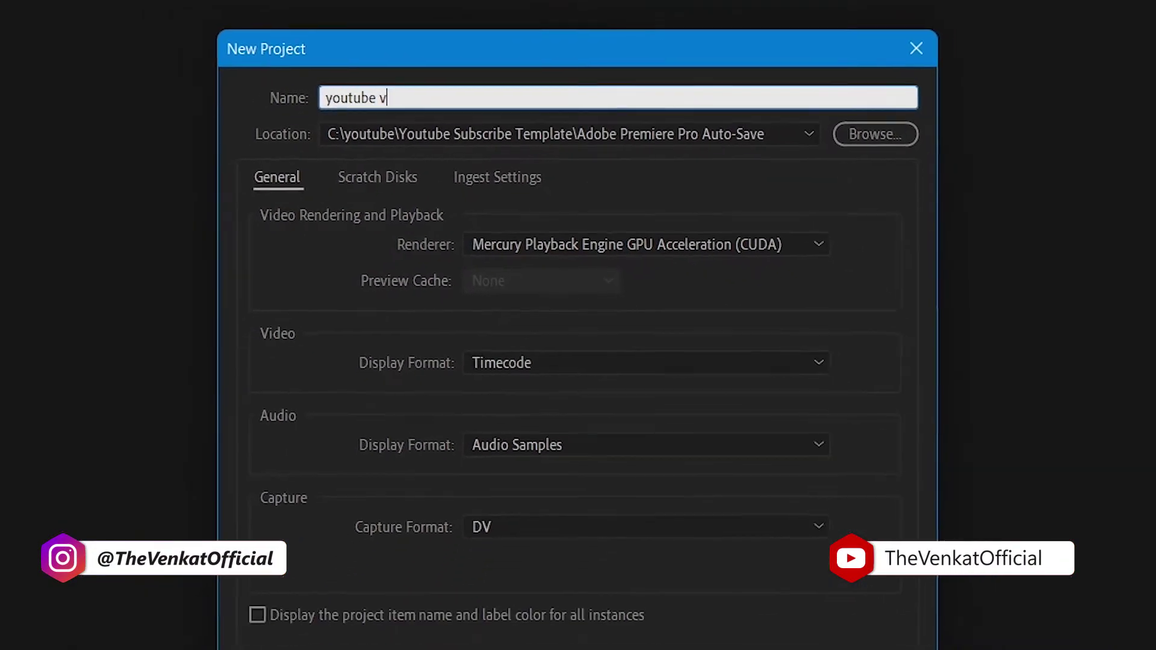
{"action": "type", "text": "1"}
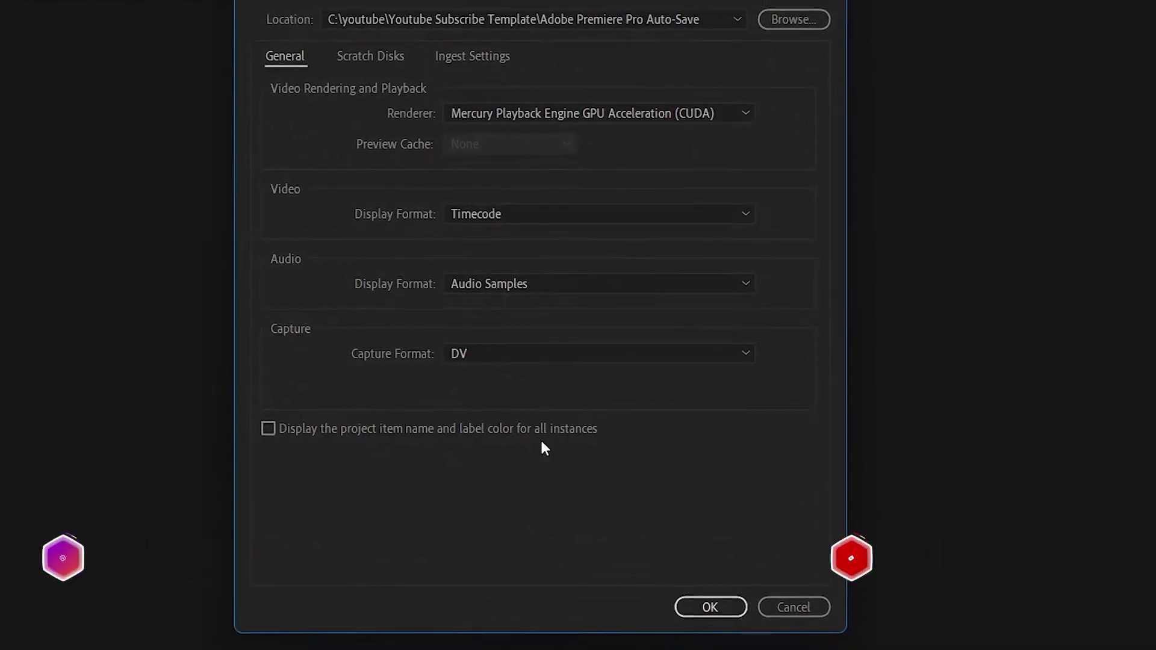
{"action": "key", "text": "Return"}
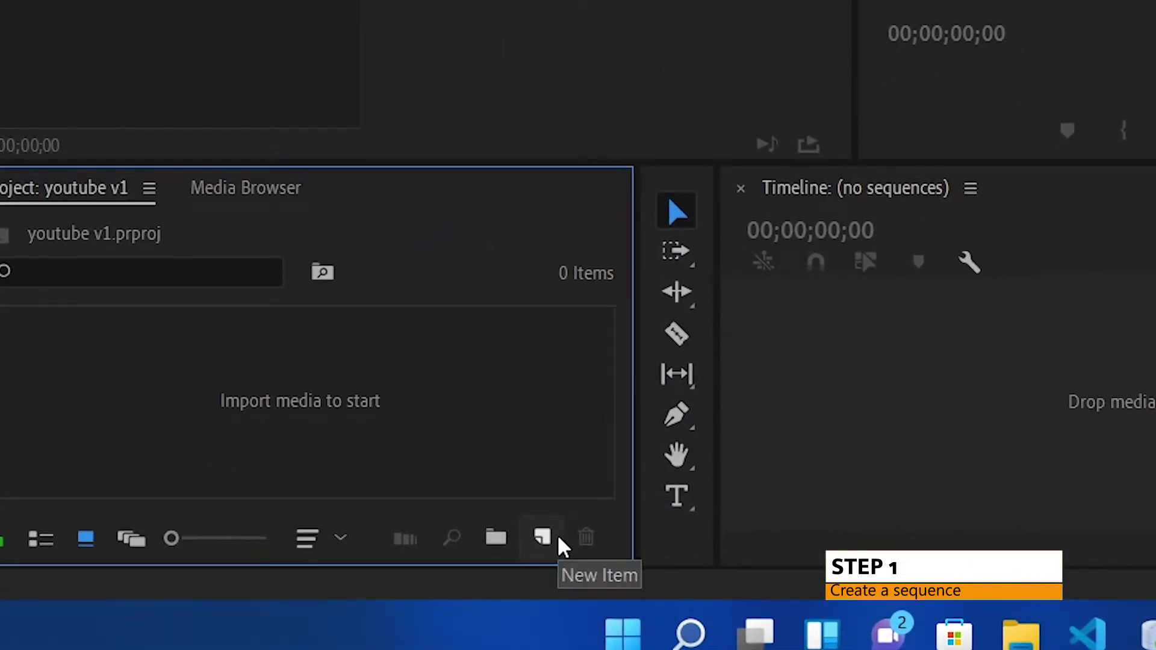
Start a new sequence and choose the Digital SLR 1080p preset DSLR 1080p30.
{"action": "left_click", "coordinate": [542, 539]}
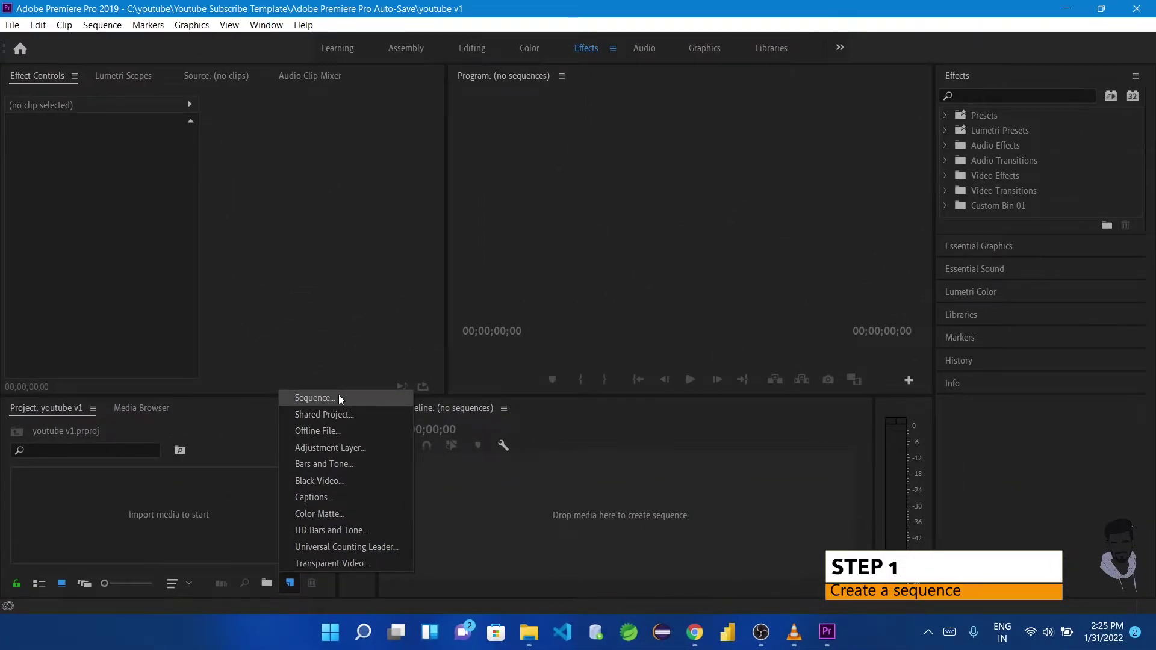
{"action": "left_click", "coordinate": [339, 398]}
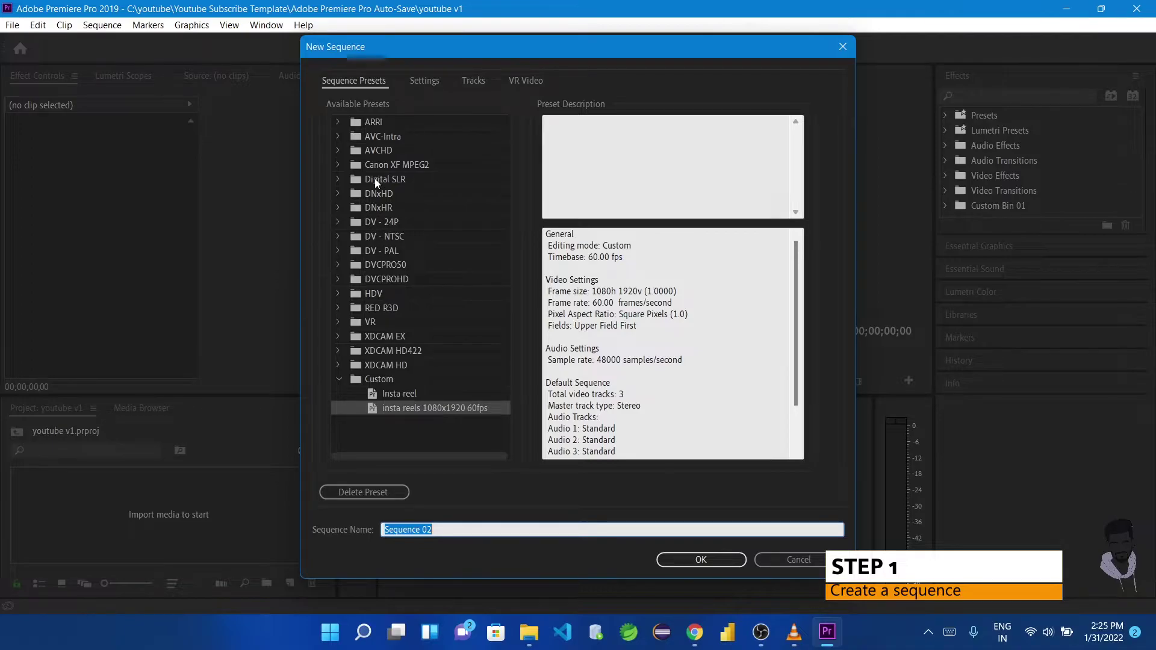
{"action": "left_click", "coordinate": [341, 179]}
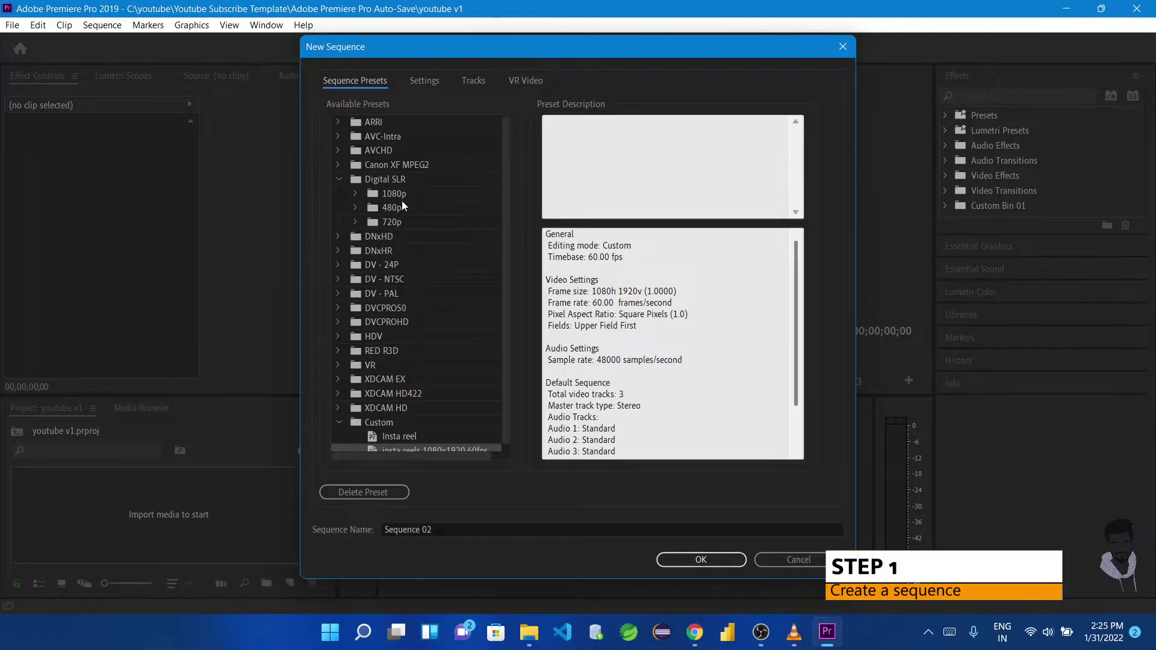
{"action": "left_click", "coordinate": [355, 193]}
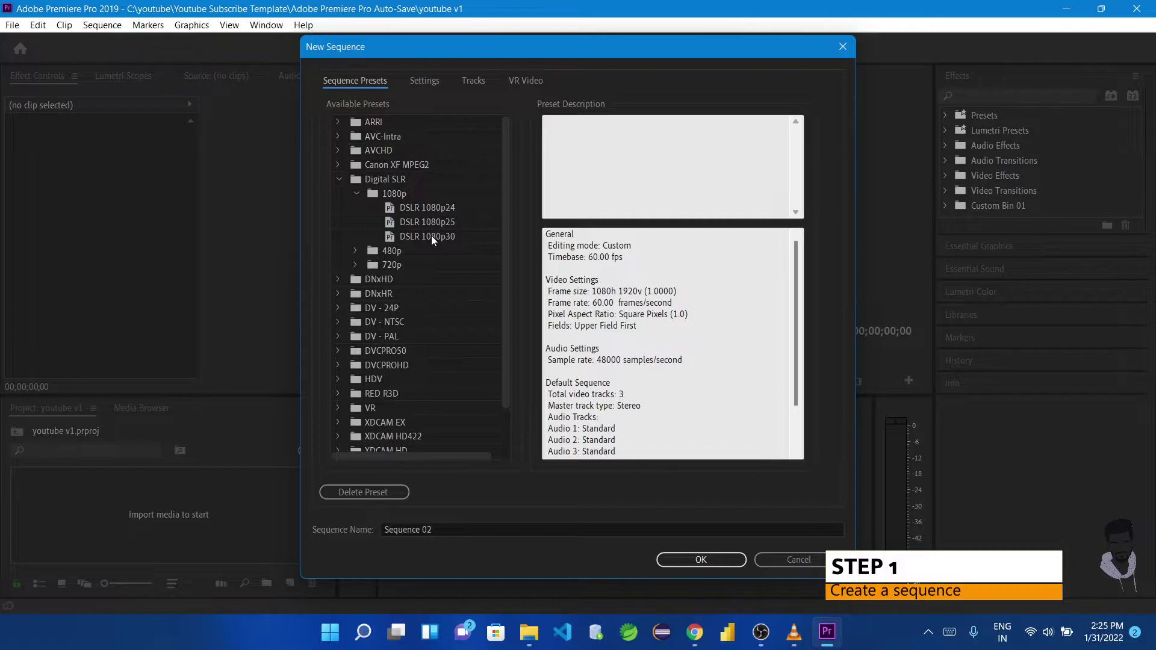
{"action": "left_click", "coordinate": [429, 237]}
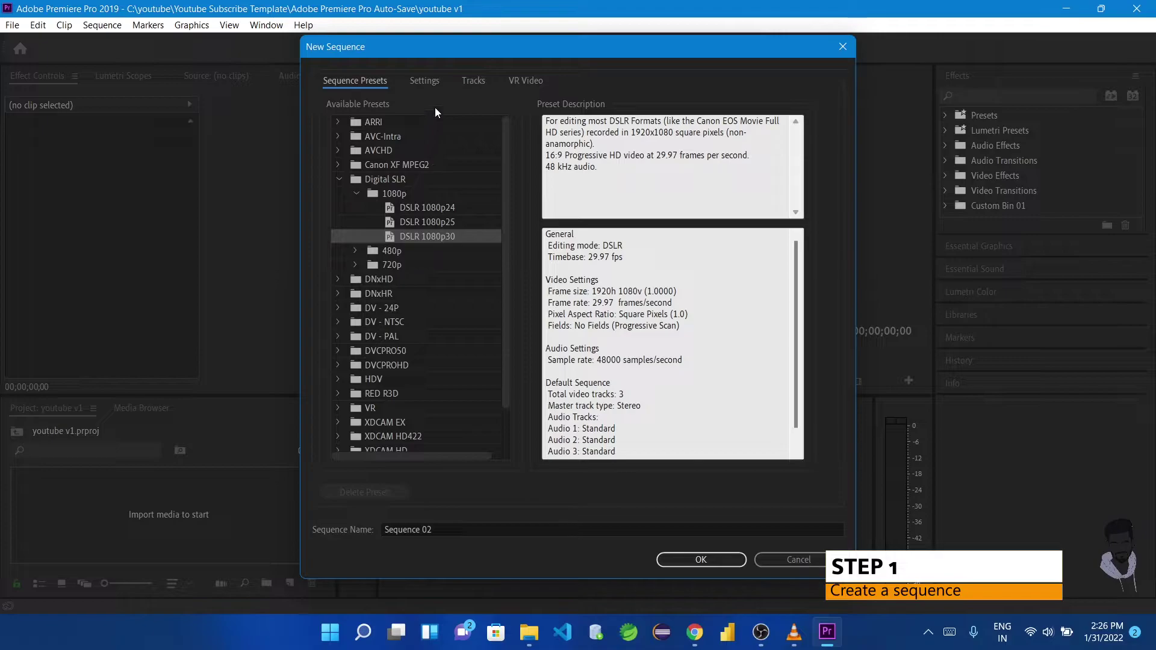
Set the new sequence's frame size to 640 horizontal by 1136 vertical, keeping the timebase at 29.97 frames/second.
{"action": "left_click", "coordinate": [428, 80]}
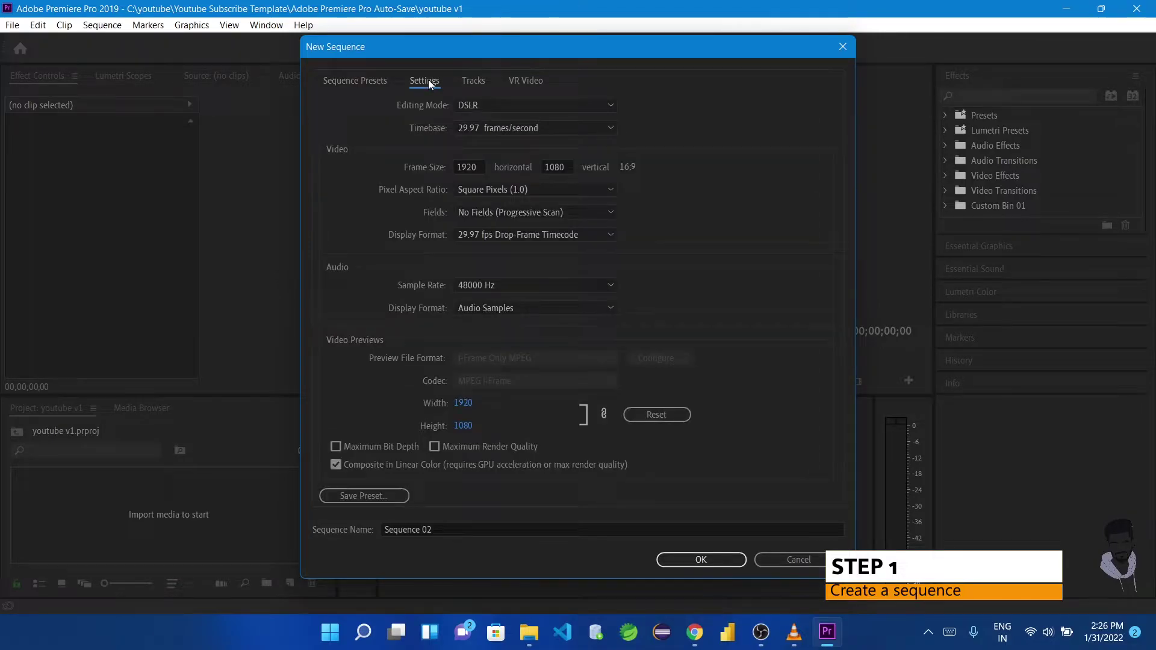
{"action": "left_click", "coordinate": [486, 133]}
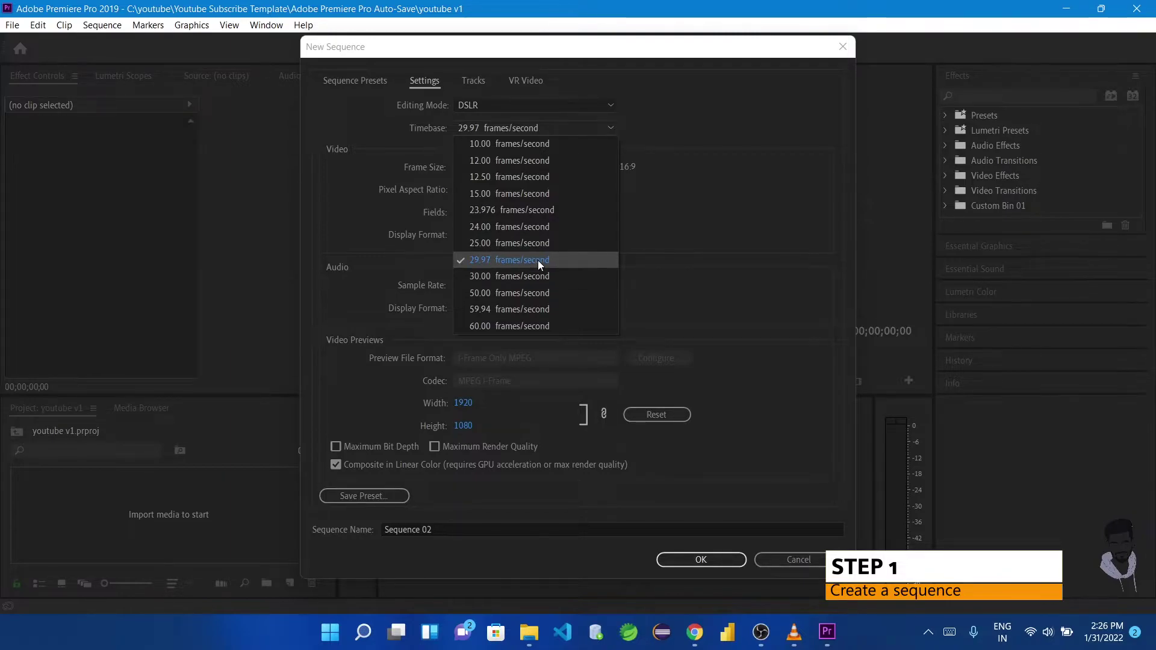
{"action": "left_click", "coordinate": [555, 129]}
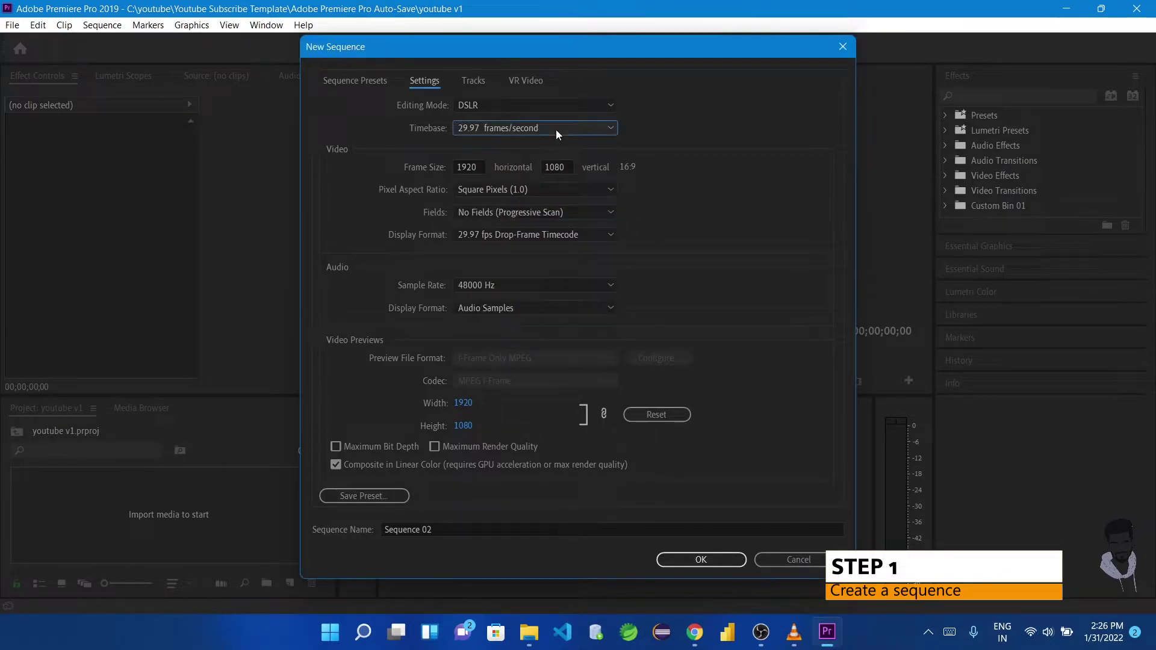
{"action": "left_click", "coordinate": [472, 166]}
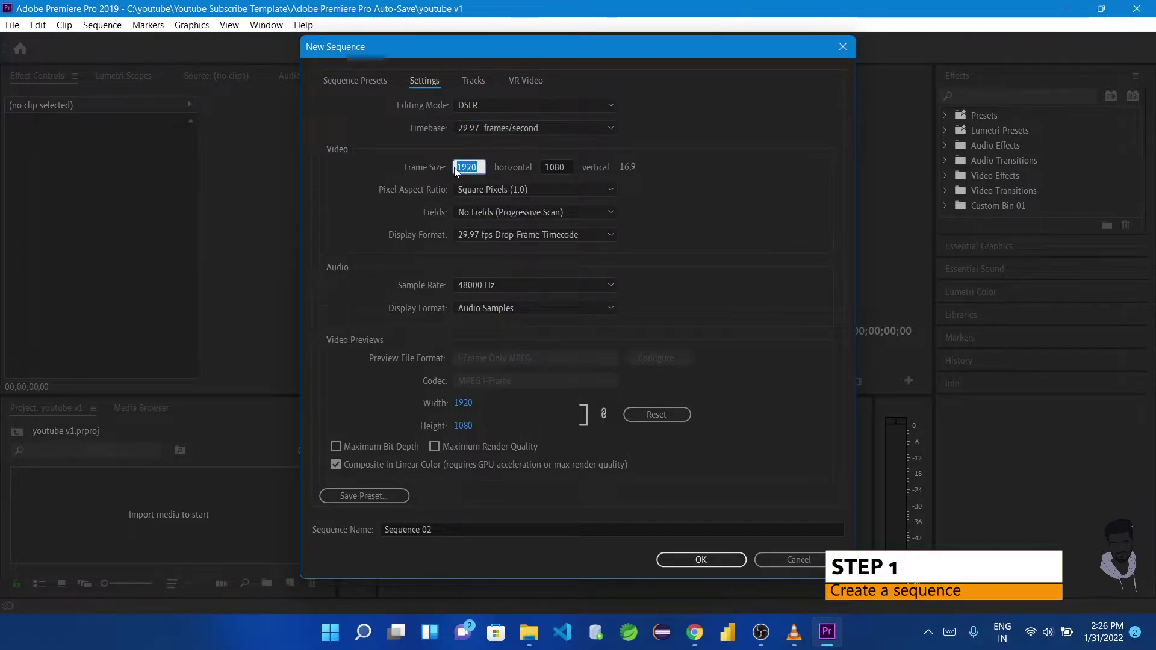
{"action": "key", "text": "BackSpace"}
{"action": "type", "text": "640"}
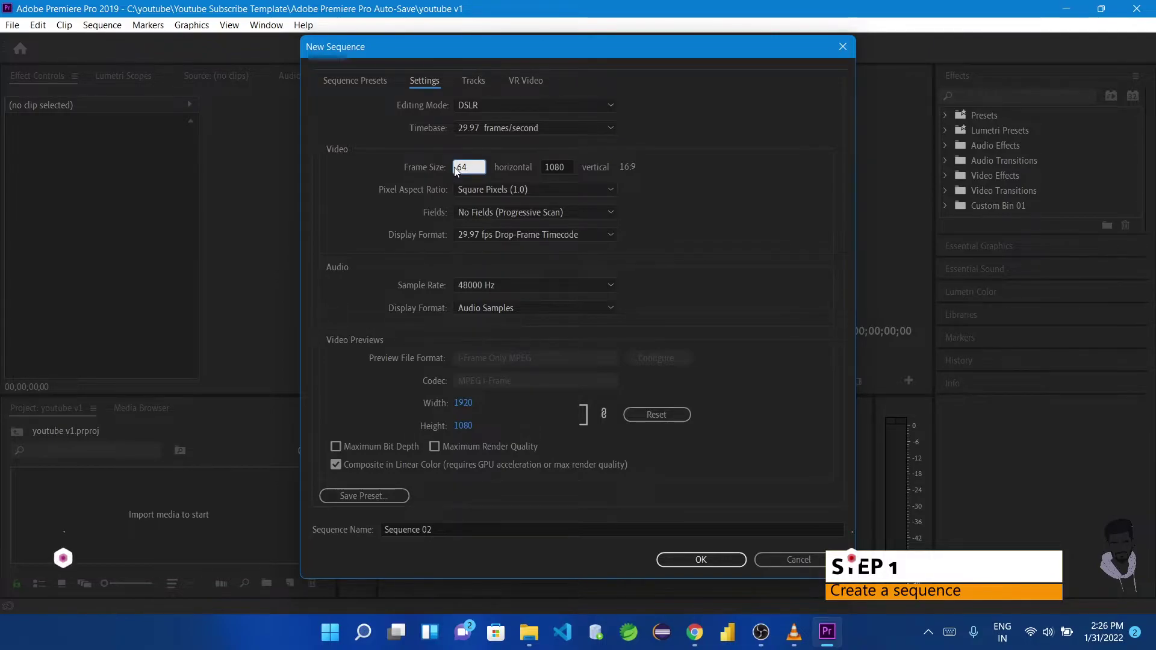
{"action": "left_click", "coordinate": [548, 167]}
{"action": "type", "text": "1"}
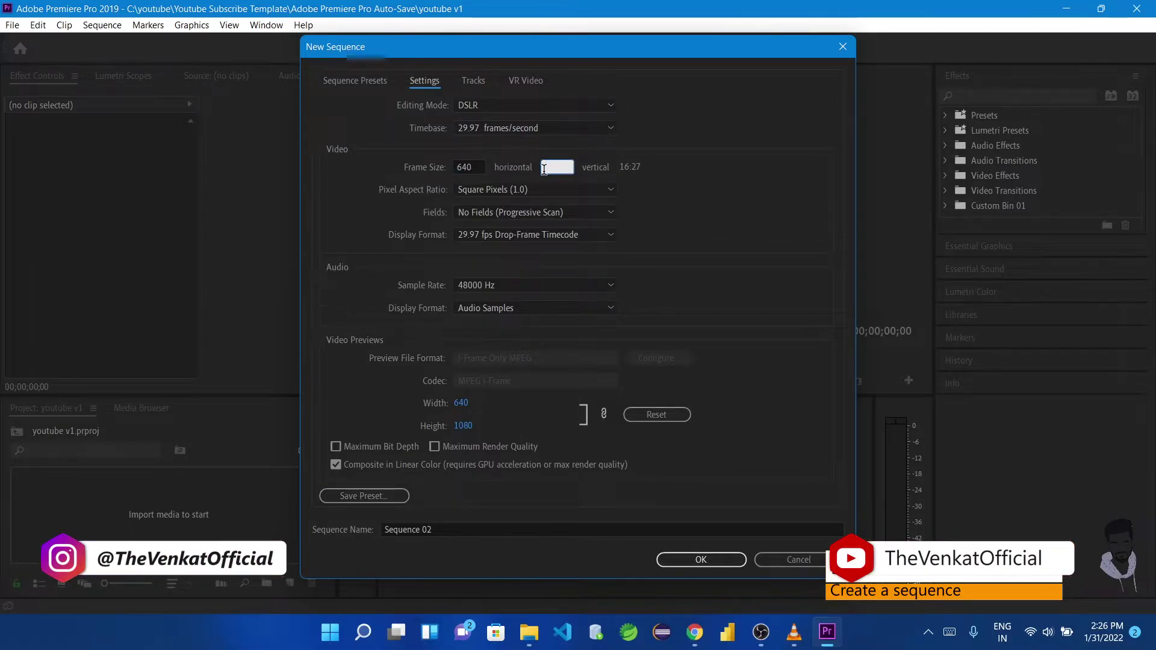
{"action": "type", "text": "136"}
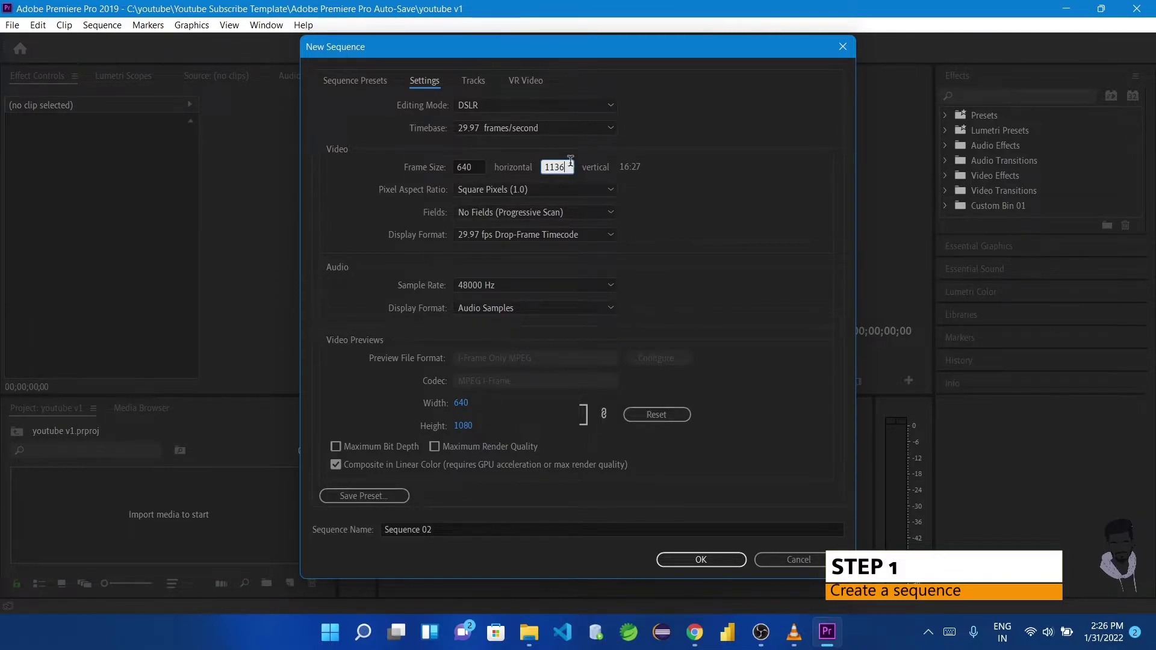
{"action": "left_click", "coordinate": [645, 163]}
Save the sequence settings as a custom preset named "Insta reels 640x1130 30fps".
{"action": "left_click", "coordinate": [376, 497]}
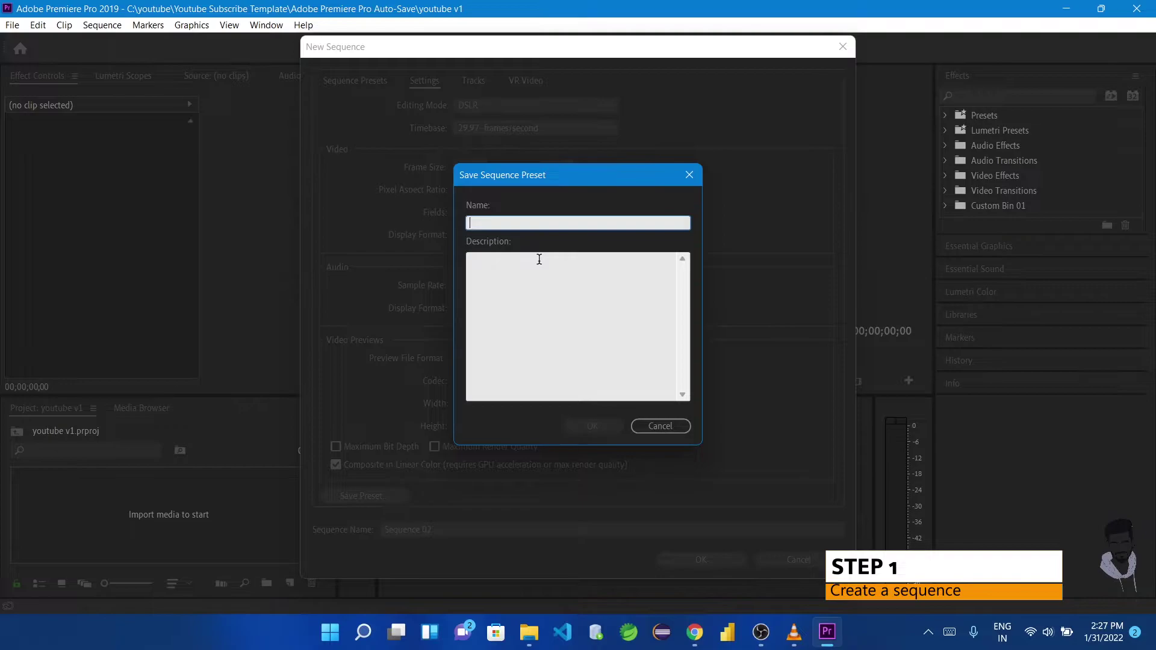
{"action": "type", "text": "Insta"}
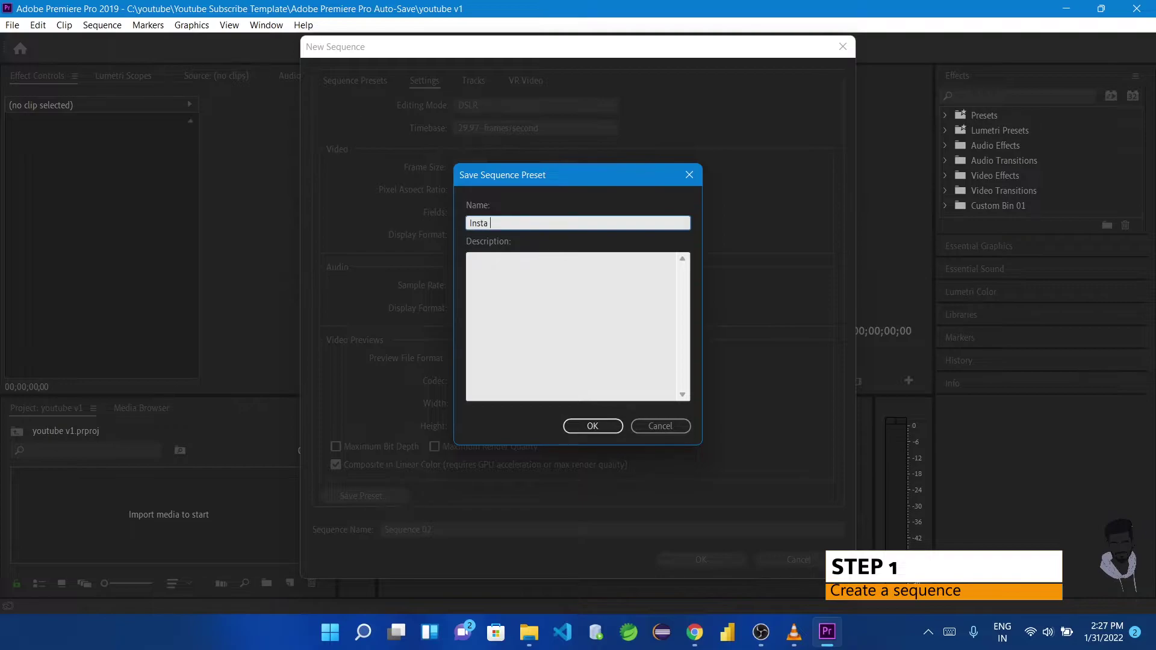
{"action": "type", "text": " reel"}
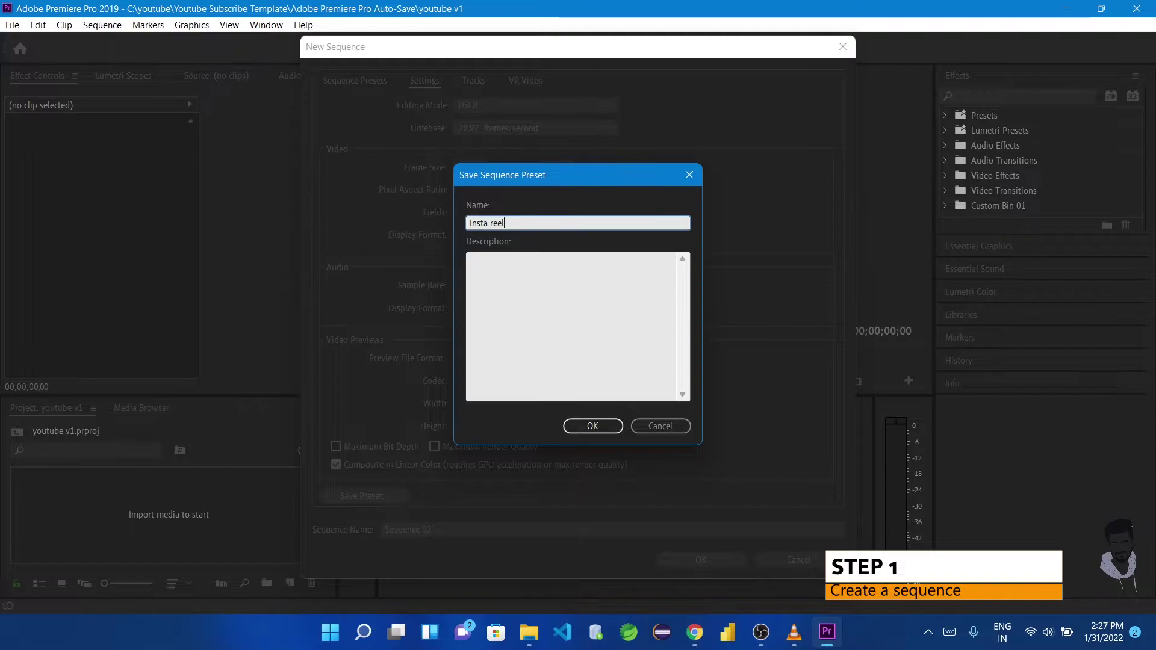
{"action": "type", "text": "s 640x1130 30fps"}
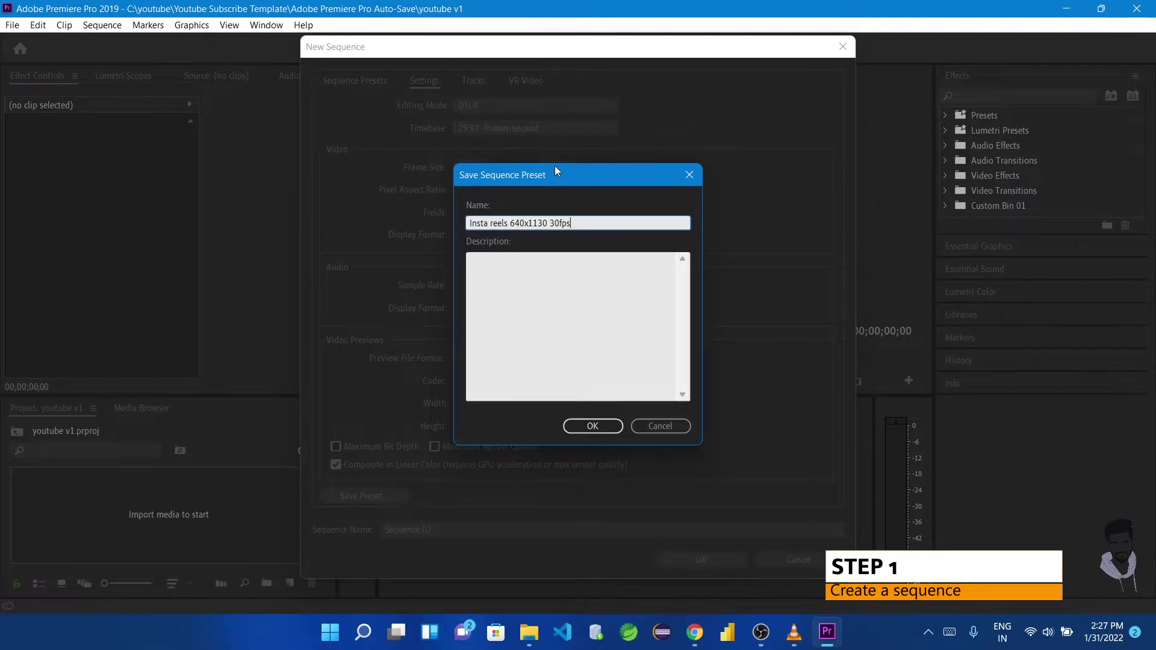
{"action": "left_click_drag", "start_coordinate": [557, 170], "coordinate": [540, 126]}
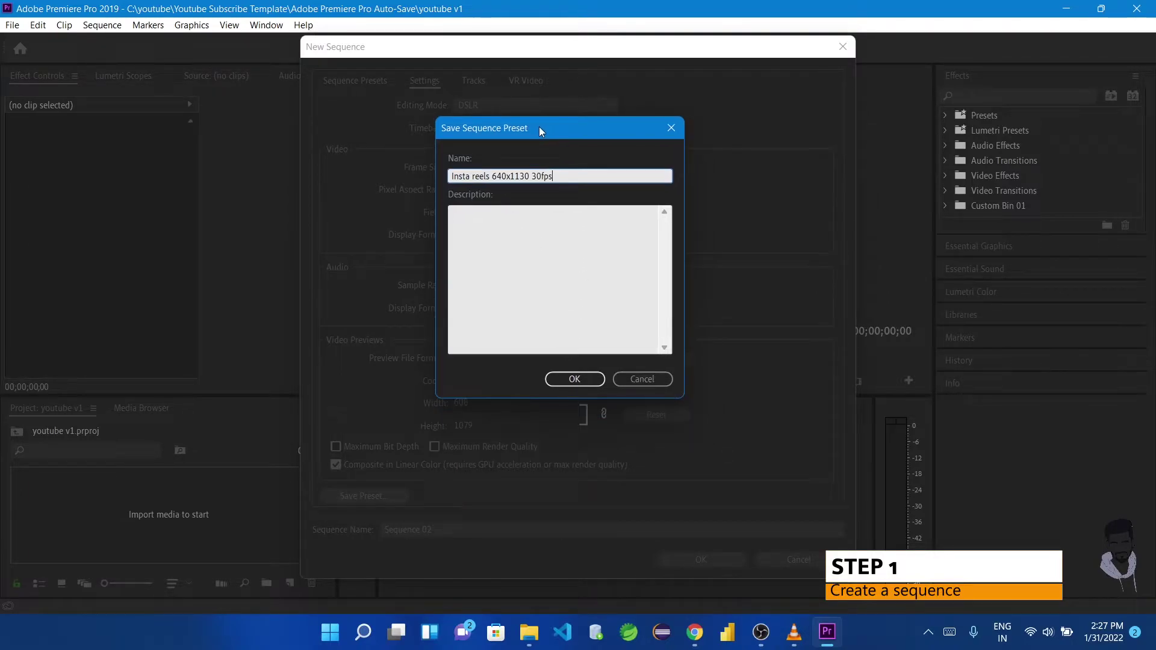
{"action": "left_click", "coordinate": [595, 381]}
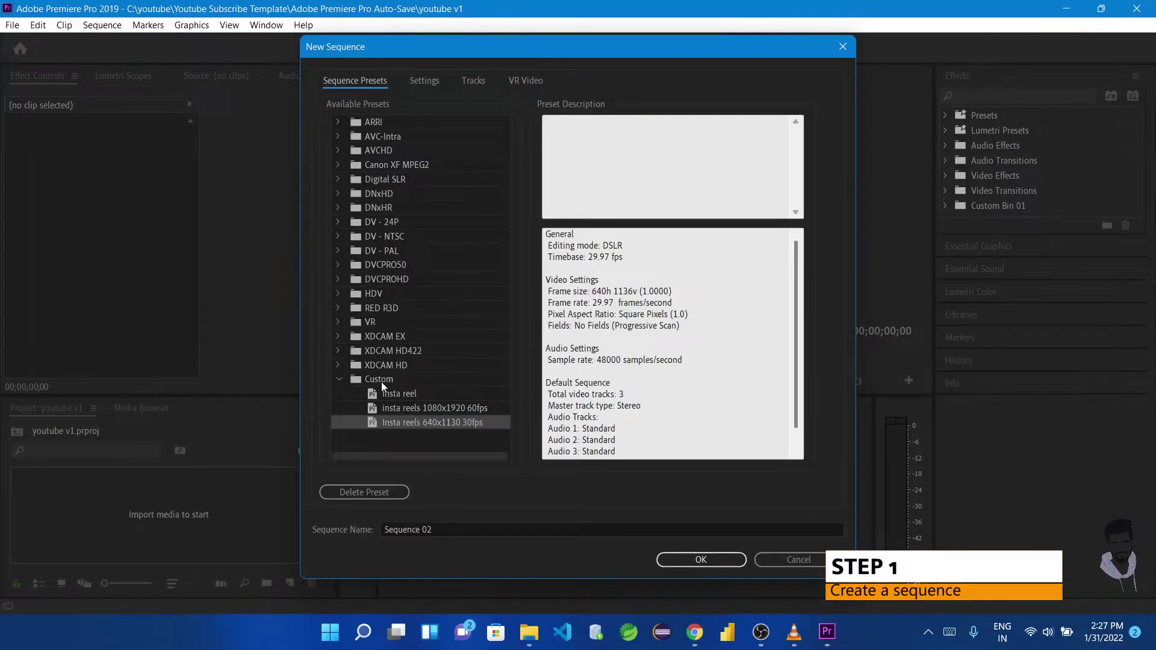
Review the saved custom preset's summary, including its editing mode, timebase, video, audio and track settings.
{"action": "left_click", "coordinate": [341, 381]}
{"action": "left_click", "coordinate": [341, 381]}
{"action": "scroll", "coordinate": [800, 295], "scroll_direction": "down", "scroll_amount": 1}
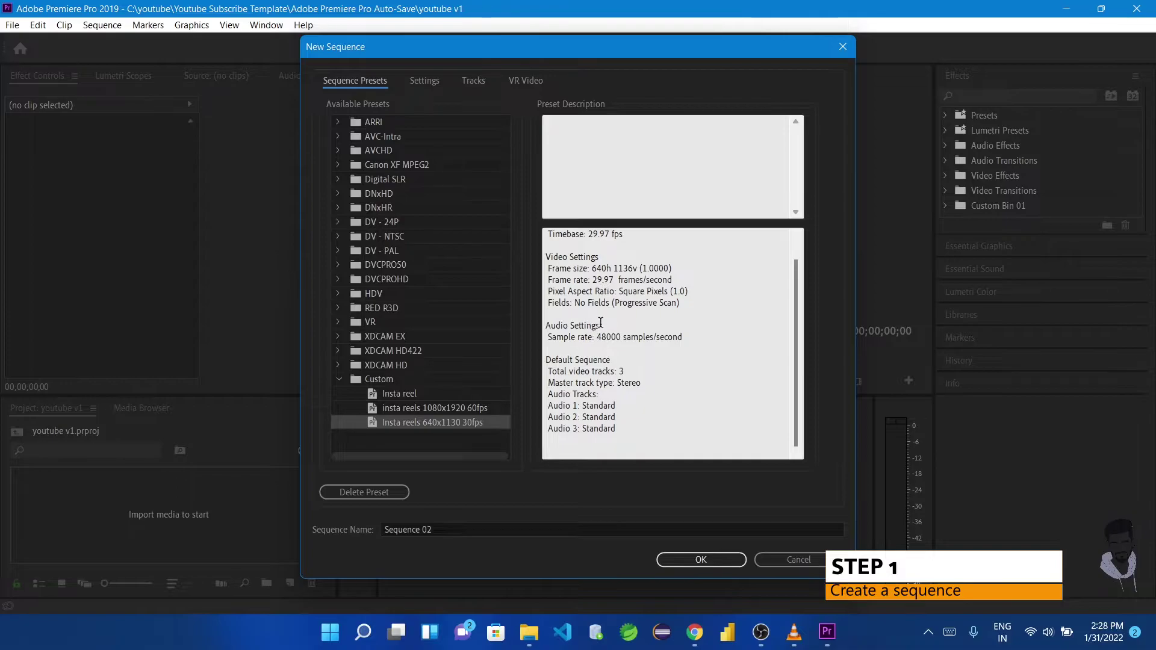
{"action": "left_click_drag", "start_coordinate": [637, 450], "coordinate": [536, 253]}
{"action": "scroll", "coordinate": [800, 289], "scroll_direction": "up", "scroll_amount": 1}
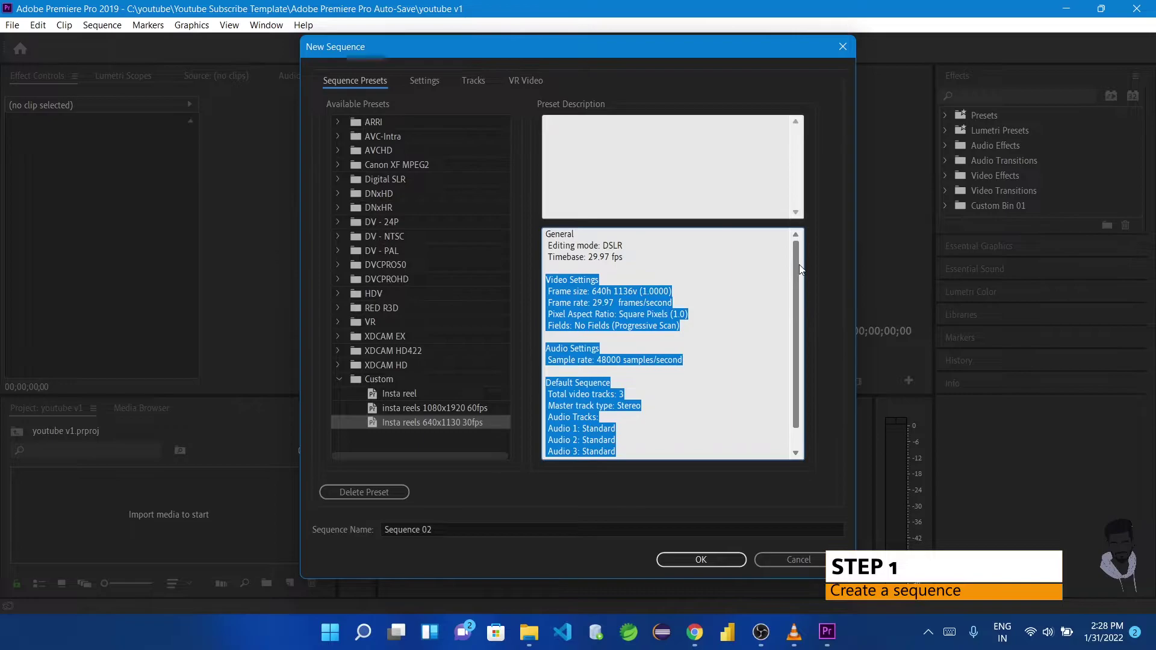
{"action": "double_click", "coordinate": [625, 247]}
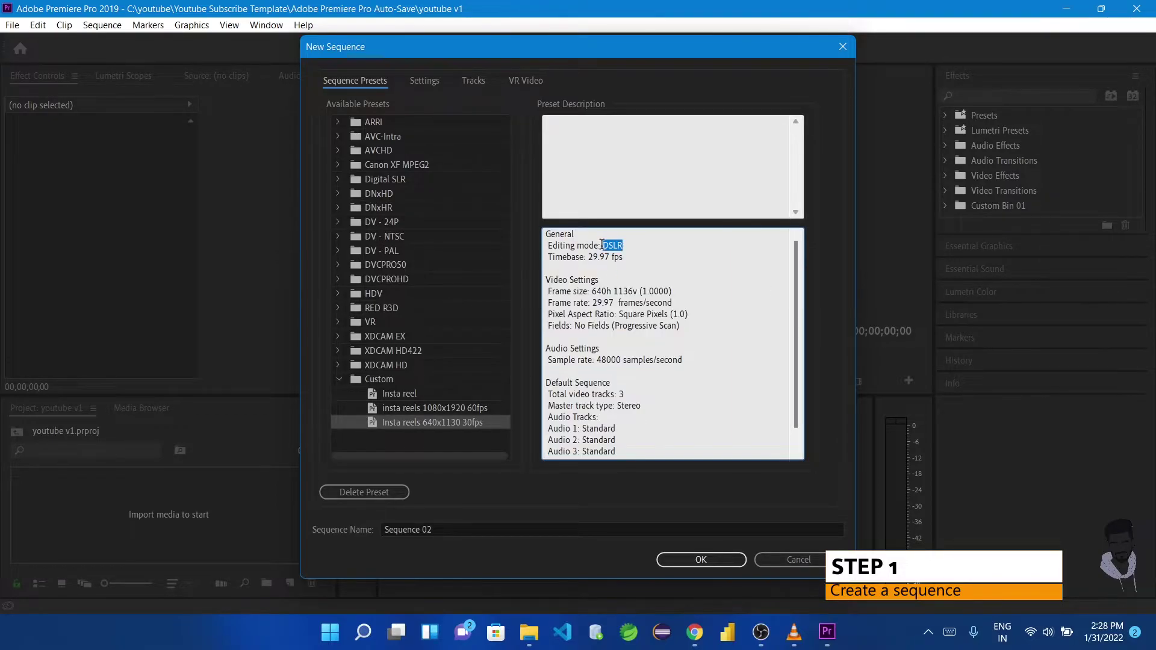
{"action": "left_click", "coordinate": [627, 259]}
{"action": "left_click_drag", "start_coordinate": [589, 258], "coordinate": [649, 259]}
Name the sequence "reels1" and create it from the custom Insta reels 640x1130 30fps preset.
{"action": "left_click_drag", "start_coordinate": [447, 538], "coordinate": [383, 548]}
{"action": "key", "text": "BackSpace"}
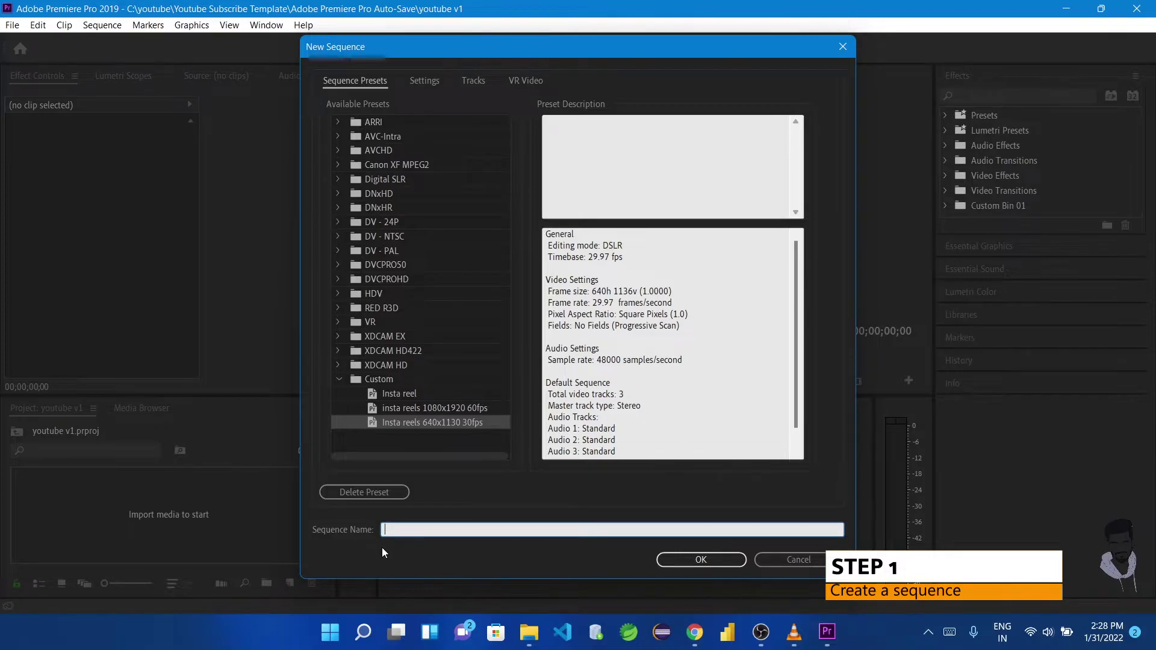
{"action": "type", "text": "reels1"}
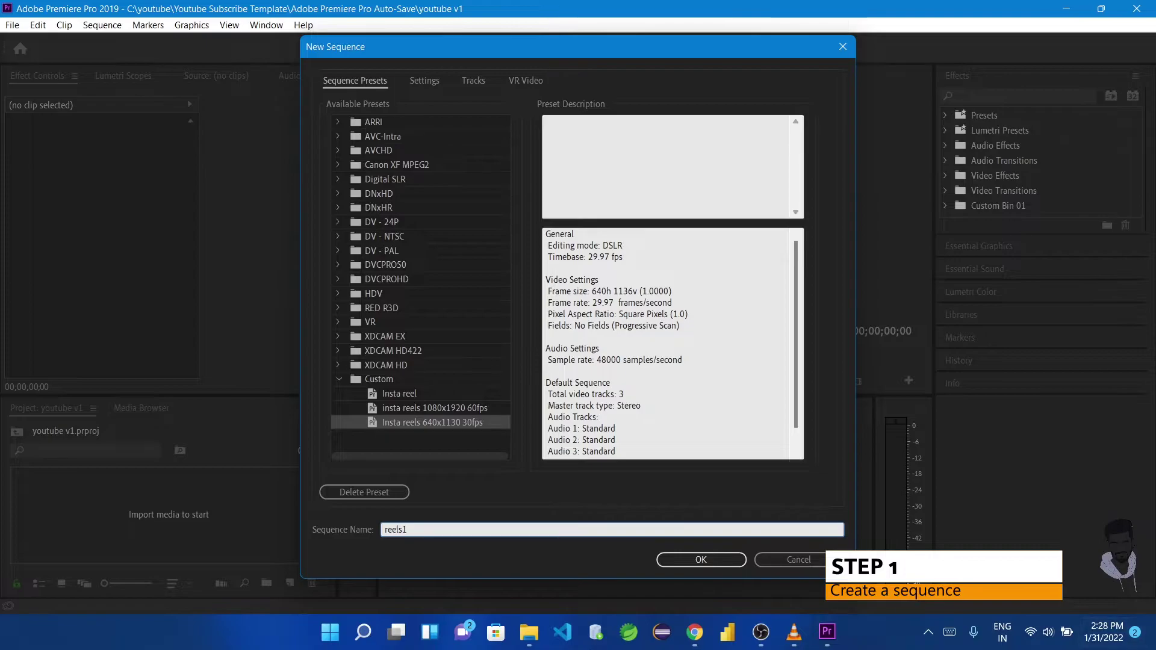
{"action": "left_click", "coordinate": [715, 562]}
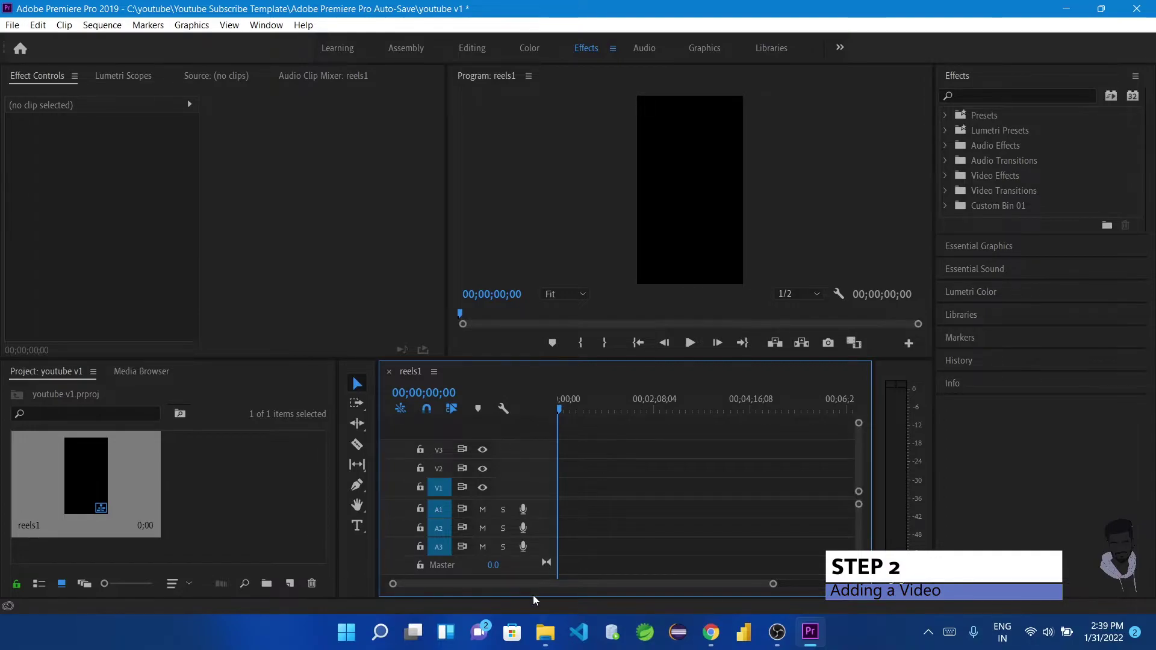
Import the video VN20220127_153648~2.mp4 from the creator's channel folder on the Desktop into the project, and minimize the file browser.
{"action": "left_click", "coordinate": [544, 637]}
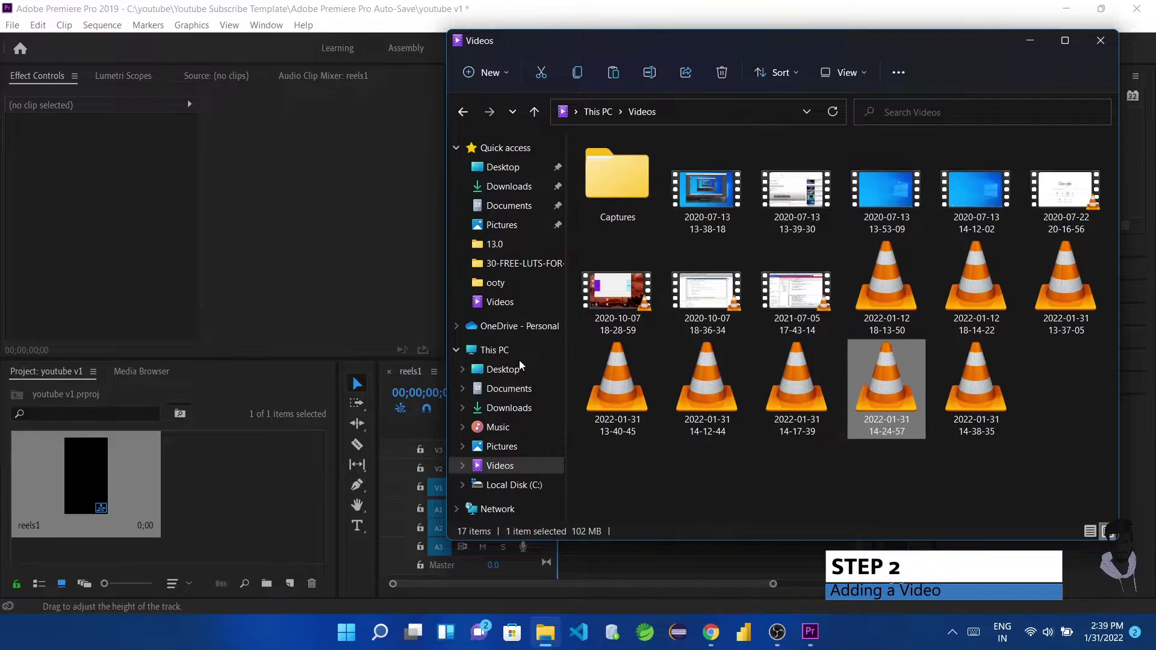
{"action": "left_click", "coordinate": [504, 350]}
{"action": "left_click", "coordinate": [512, 369]}
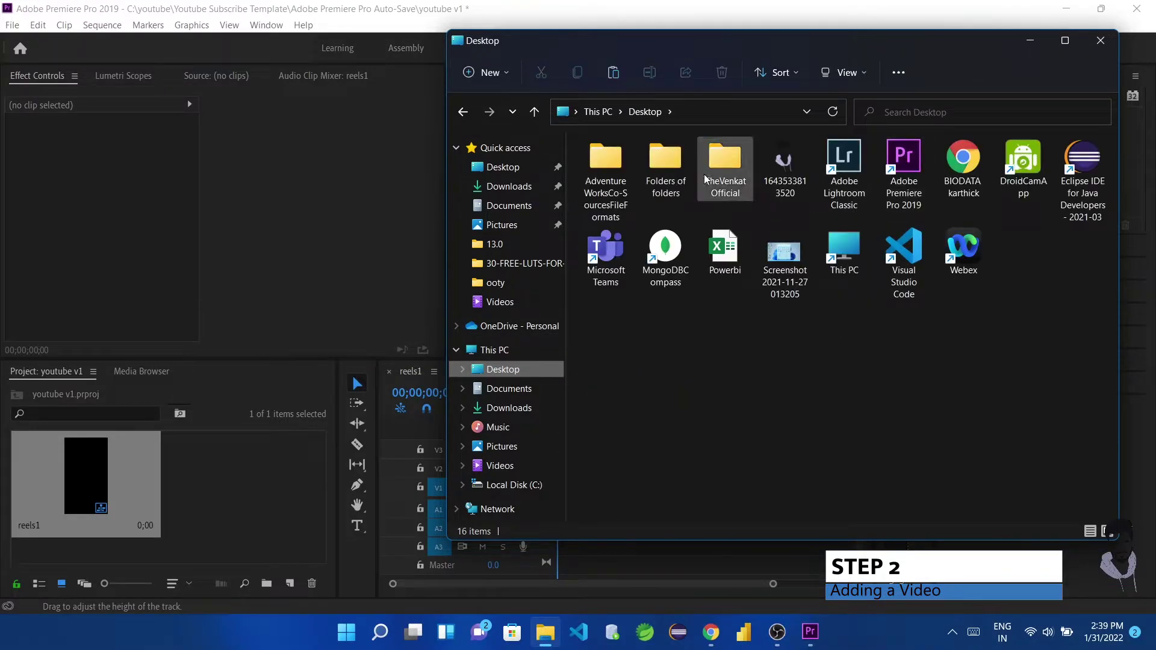
{"action": "double_click", "coordinate": [726, 160]}
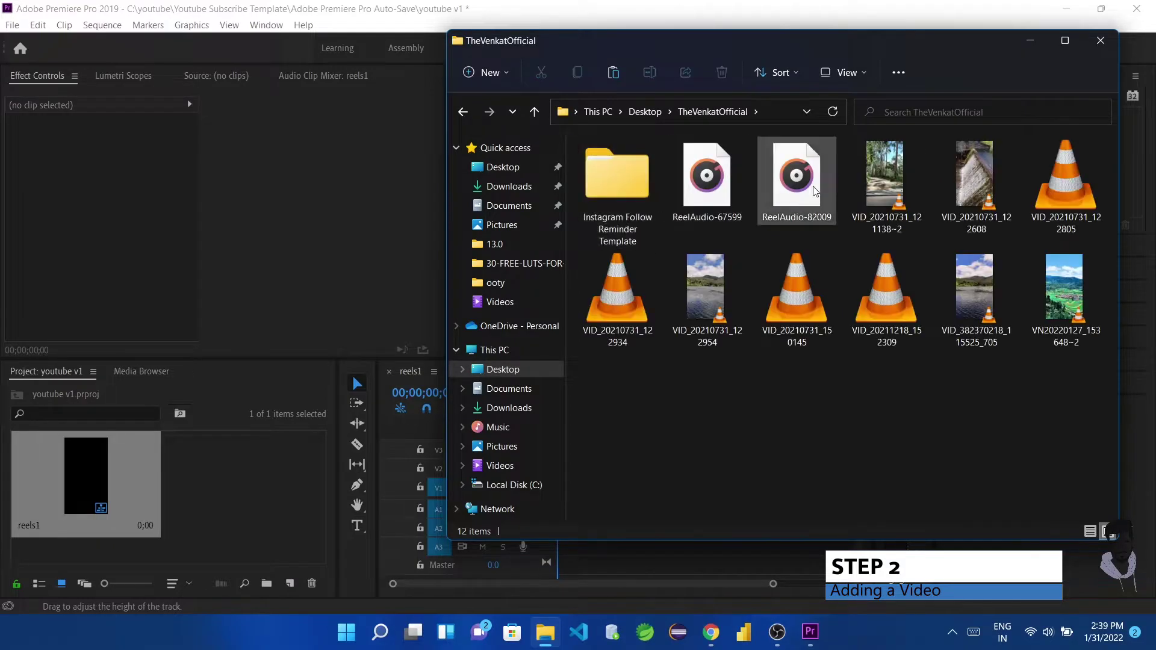
{"action": "left_click_drag", "start_coordinate": [1065, 289], "coordinate": [236, 461]}
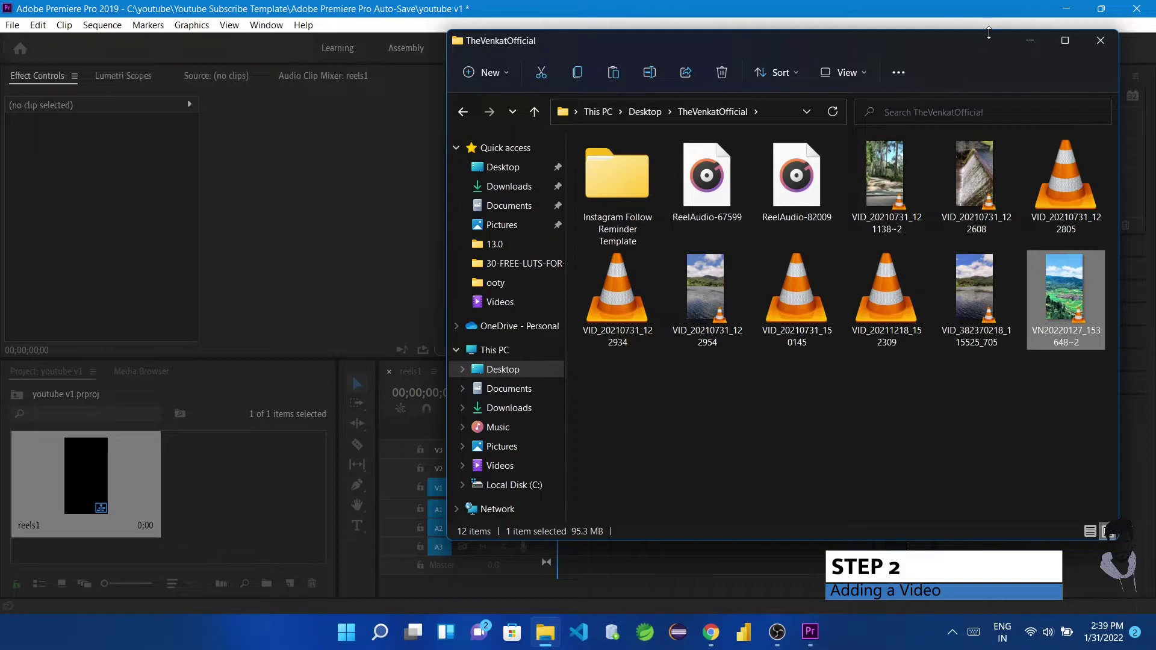
{"action": "left_click", "coordinate": [1030, 41]}
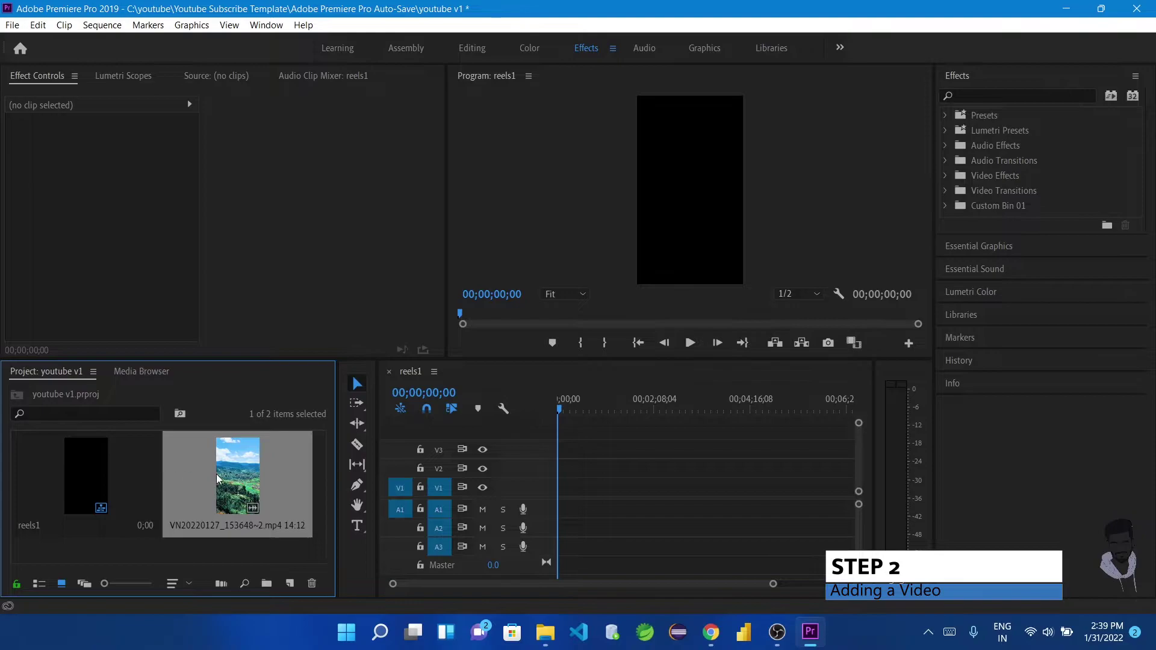
Place the VN20220127_153648~2.mp4 clip at the start of track V1, keep the existing sequence settings, and scrub through its opening seconds.
{"action": "left_click_drag", "start_coordinate": [277, 468], "coordinate": [558, 494]}
{"action": "mouse_move", "coordinate": [445, 259]}
{"action": "left_mouse_down"}
{"action": "mouse_move", "coordinate": [384, 283]}
{"action": "mouse_move", "coordinate": [424, 252]}
{"action": "left_mouse_up"}
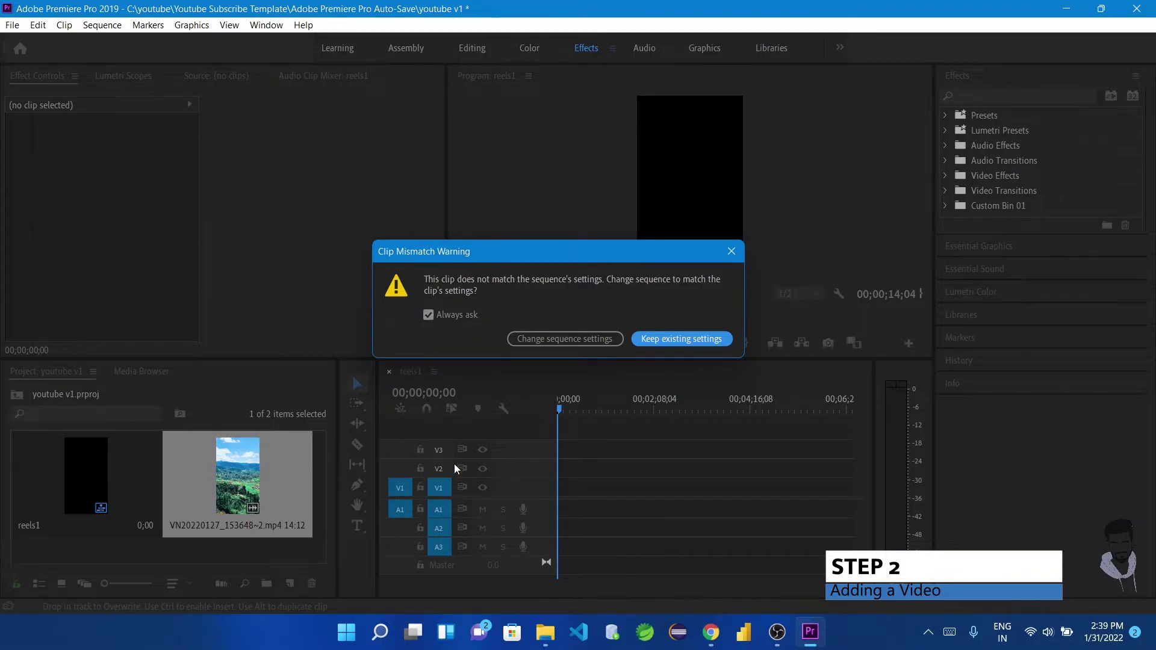
{"action": "left_click", "coordinate": [694, 344]}
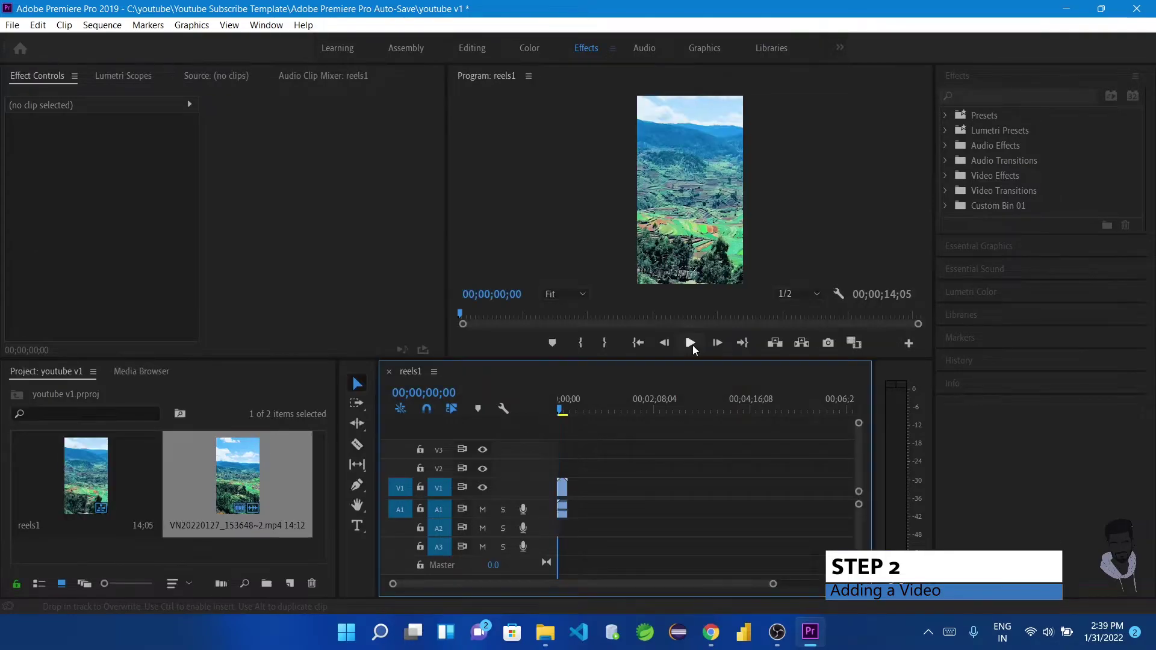
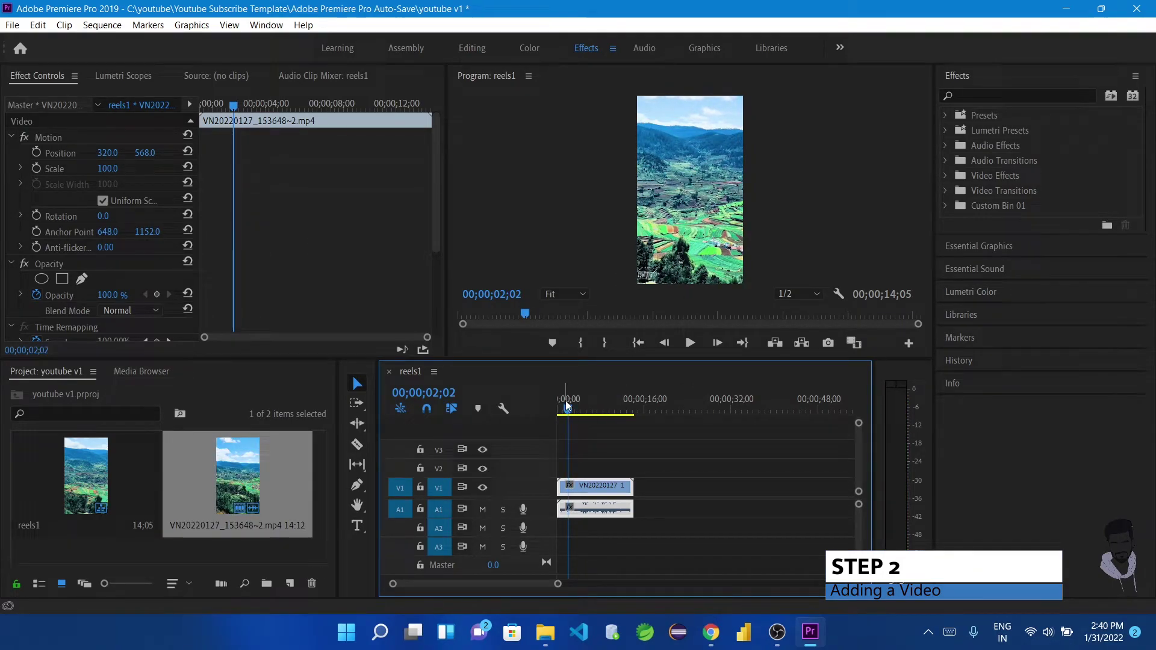
{"action": "mouse_move", "coordinate": [565, 400]}
{"action": "left_mouse_down"}
{"action": "mouse_move", "coordinate": [594, 399]}
{"action": "mouse_move", "coordinate": [581, 399]}
{"action": "left_mouse_up"}
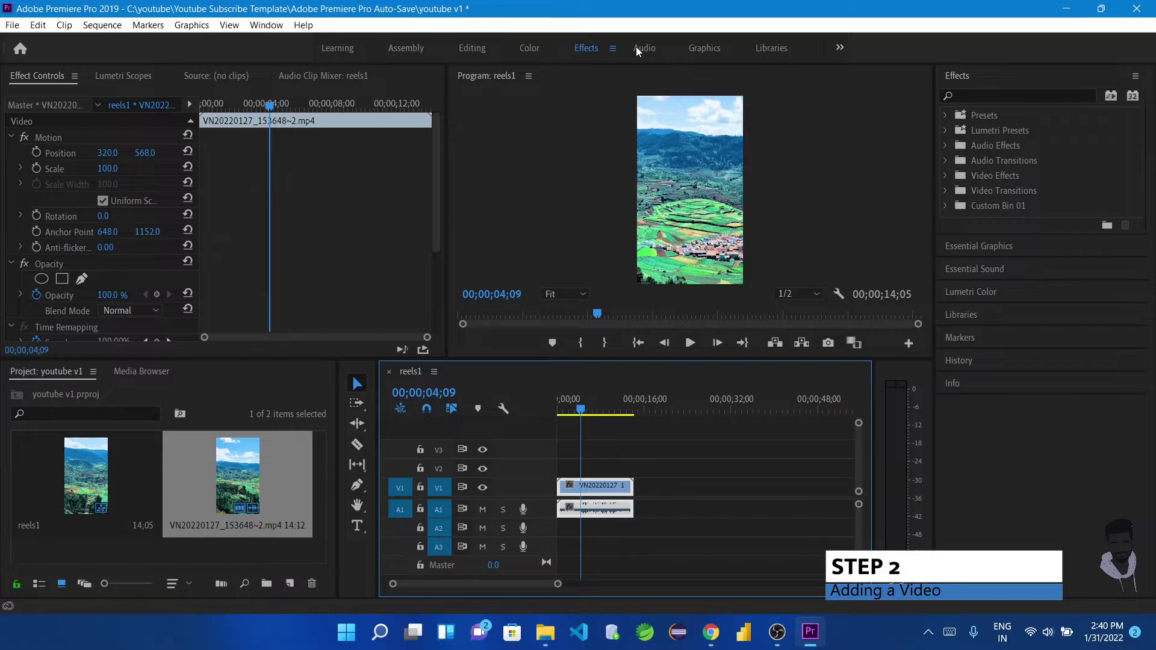
Look through the Color and Assembly workspaces and the list of panels in the project panel group.
{"action": "left_click", "coordinate": [533, 48]}
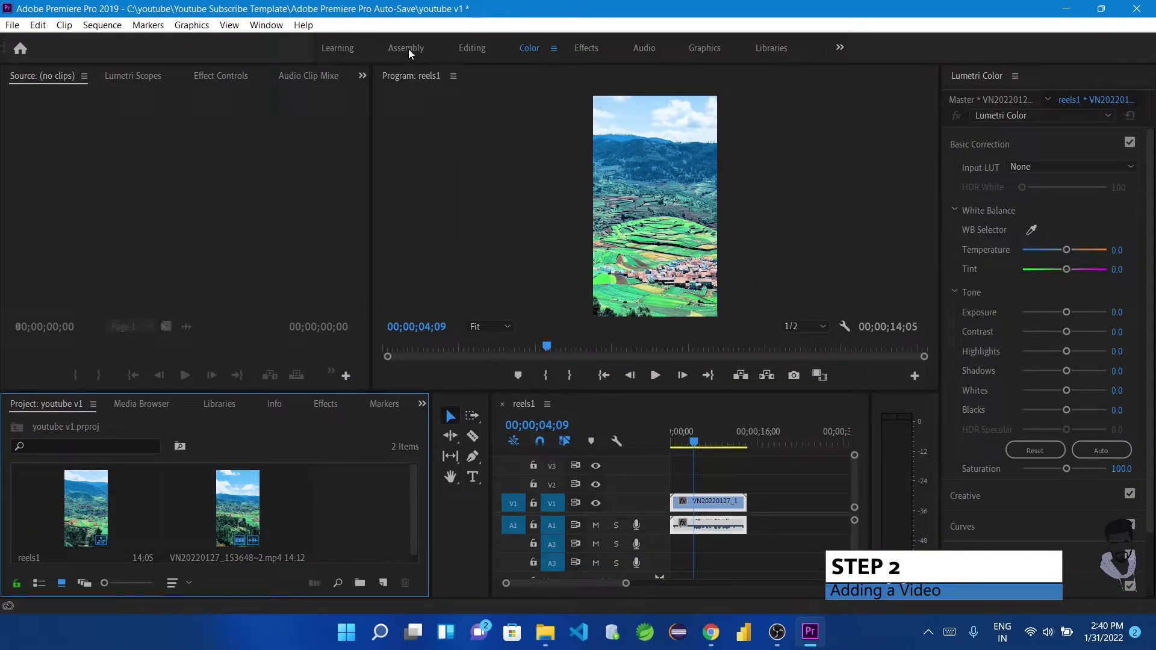
{"action": "left_click", "coordinate": [408, 48]}
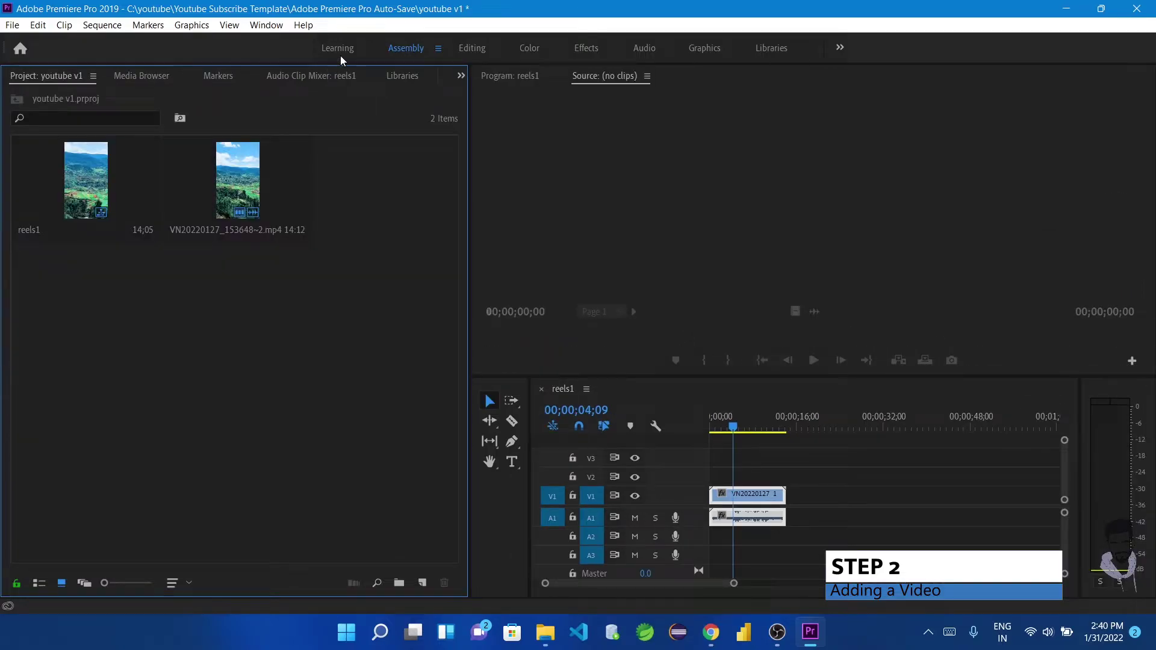
{"action": "left_click", "coordinate": [462, 77]}
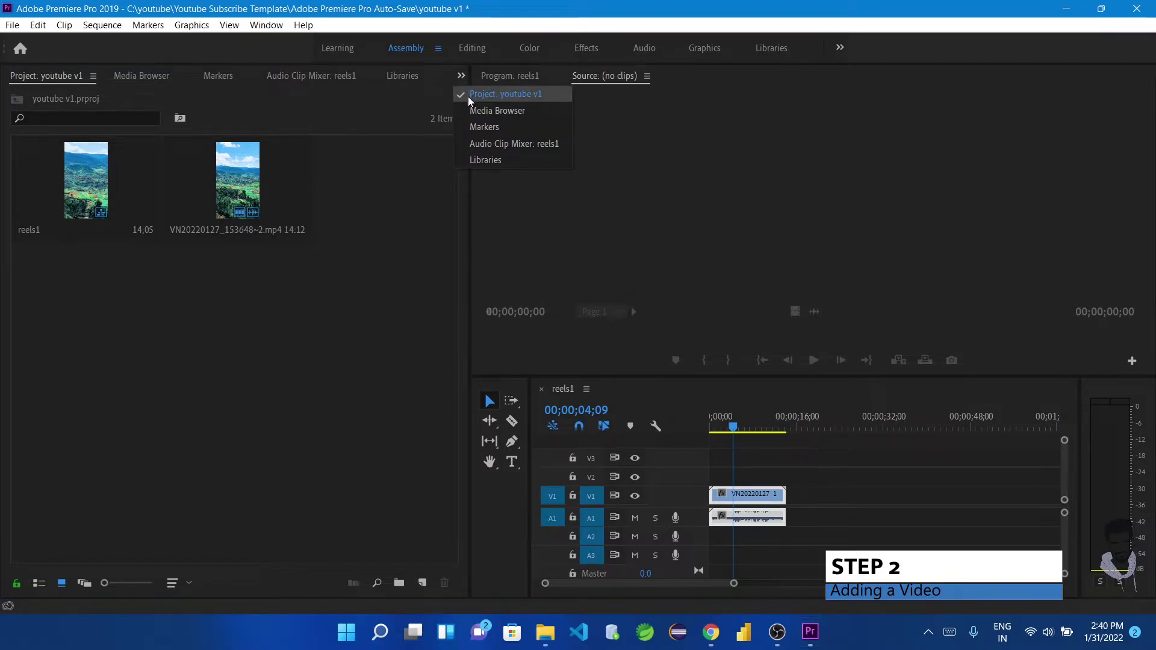
{"action": "left_click", "coordinate": [469, 91]}
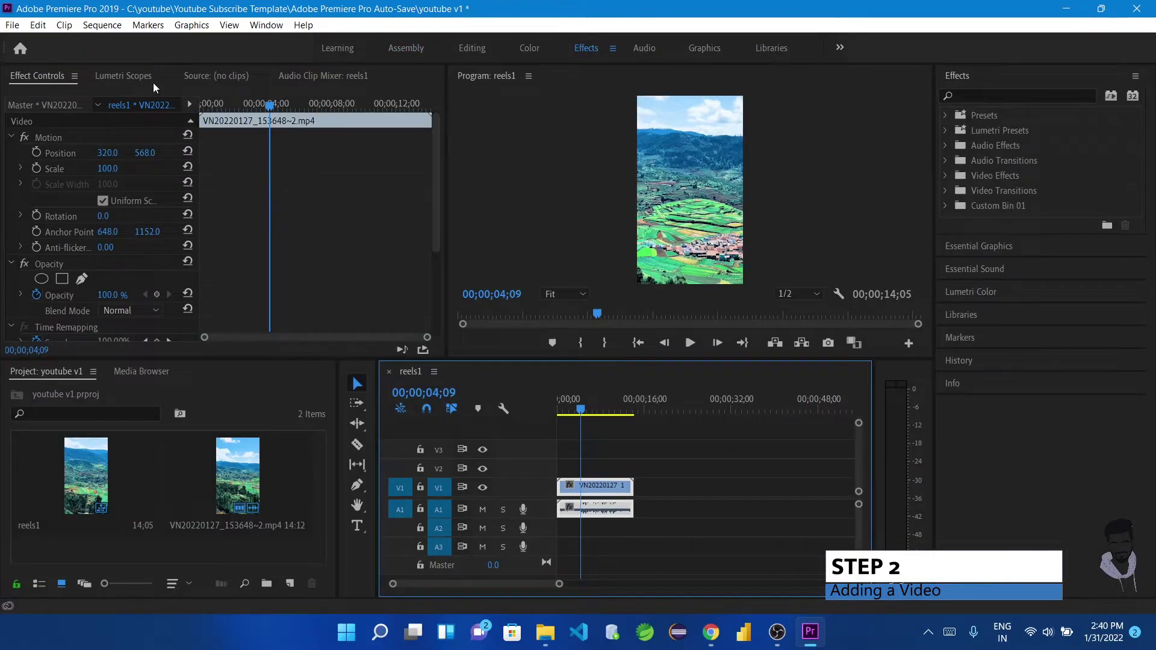
Examine the clip's Lumetri Scopes and its motion, opacity, time remapping and audio settings in Effect Controls.
{"action": "left_click", "coordinate": [109, 79]}
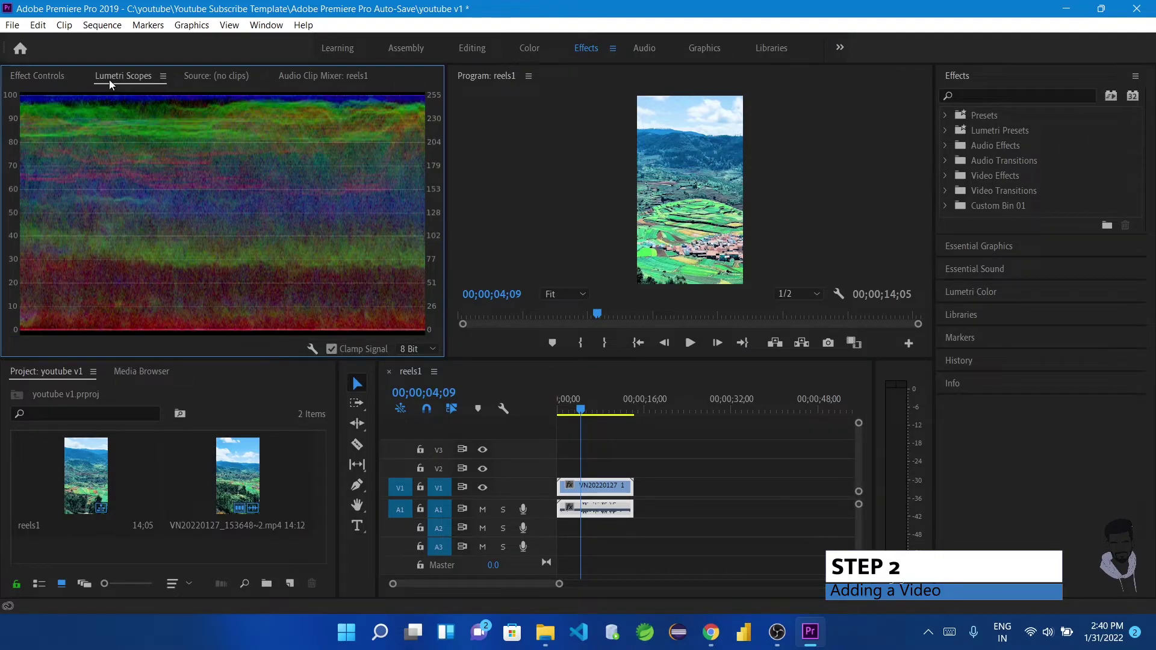
{"action": "left_click", "coordinate": [44, 80]}
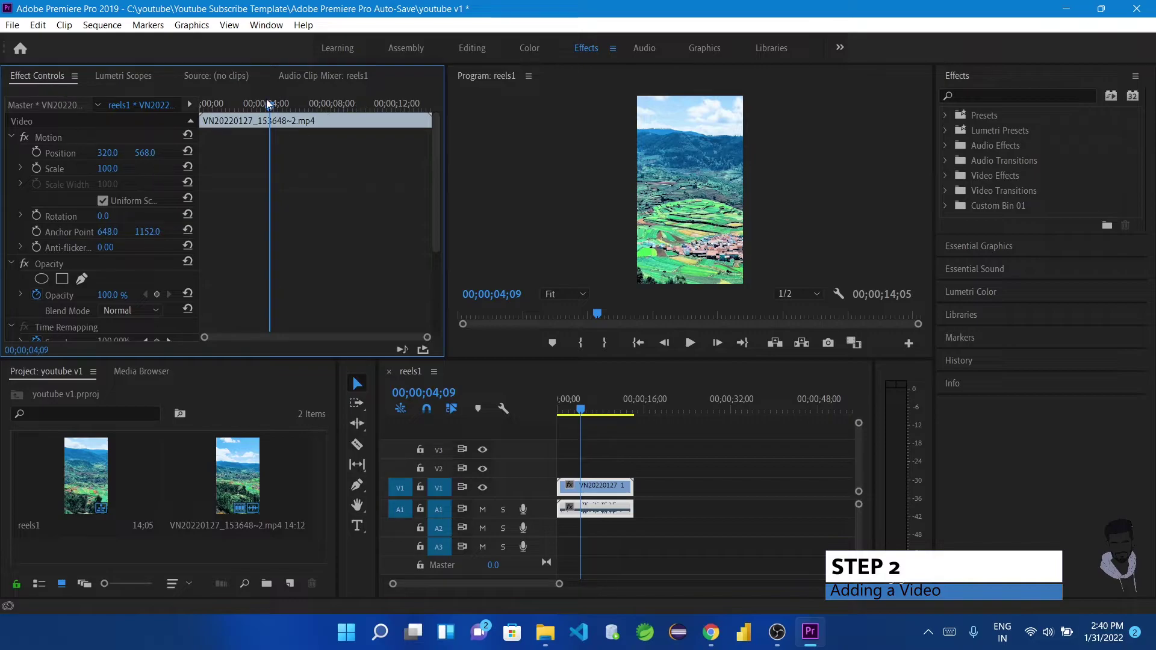
{"action": "mouse_move", "coordinate": [268, 104]}
{"action": "left_mouse_down"}
{"action": "mouse_move", "coordinate": [214, 111]}
{"action": "mouse_move", "coordinate": [259, 115]}
{"action": "left_mouse_up"}
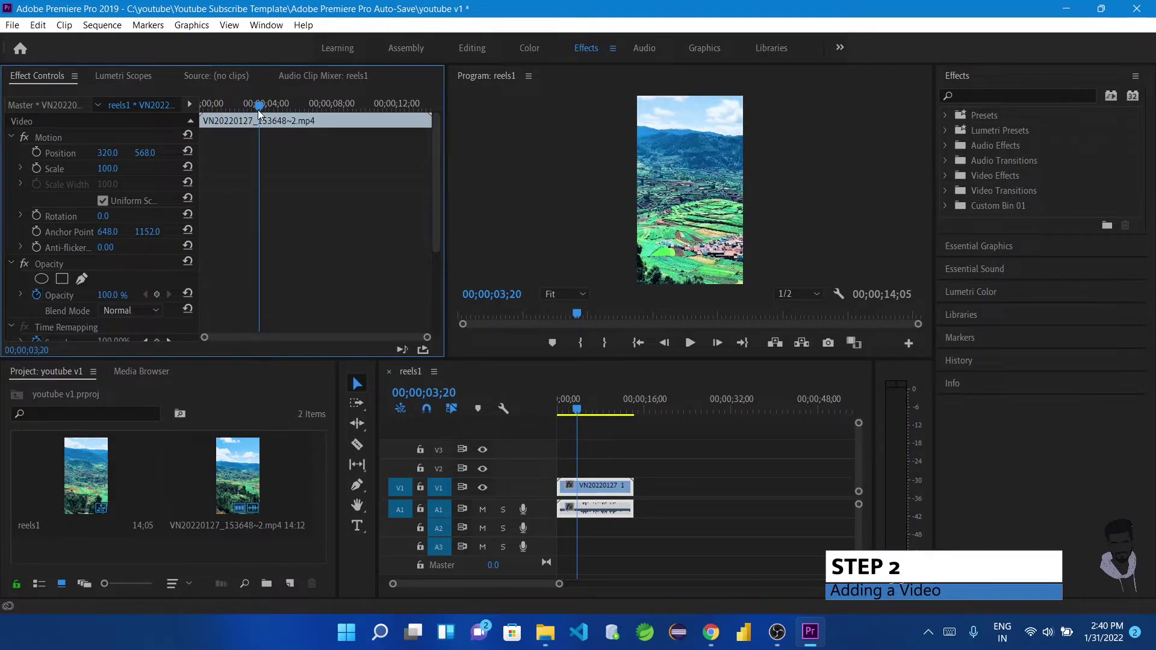
{"action": "scroll", "coordinate": [18, 218], "scroll_direction": "down", "scroll_amount": 1}
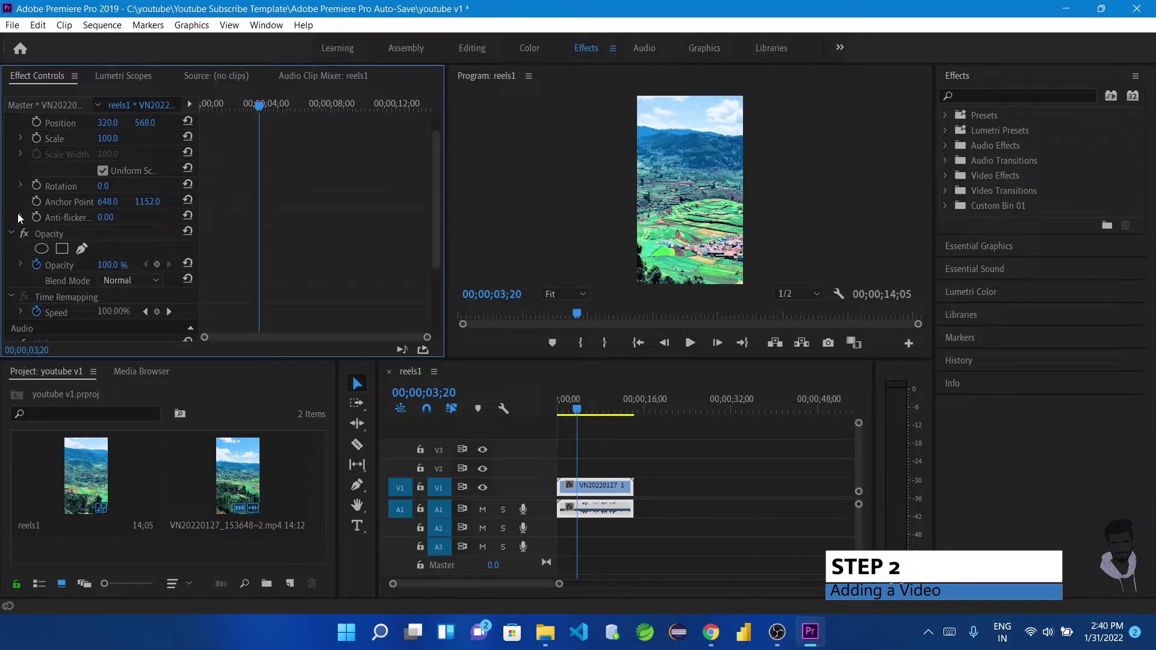
{"action": "scroll", "coordinate": [15, 226], "scroll_direction": "down", "scroll_amount": 5}
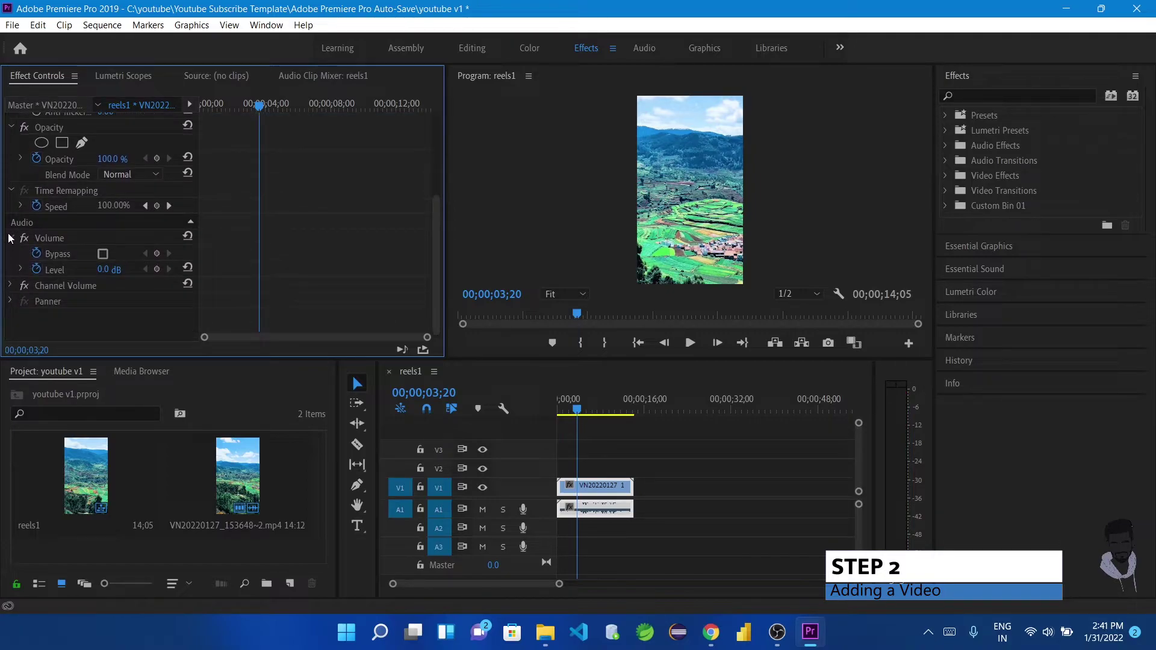
{"action": "scroll", "coordinate": [16, 207], "scroll_direction": "up", "scroll_amount": 5}
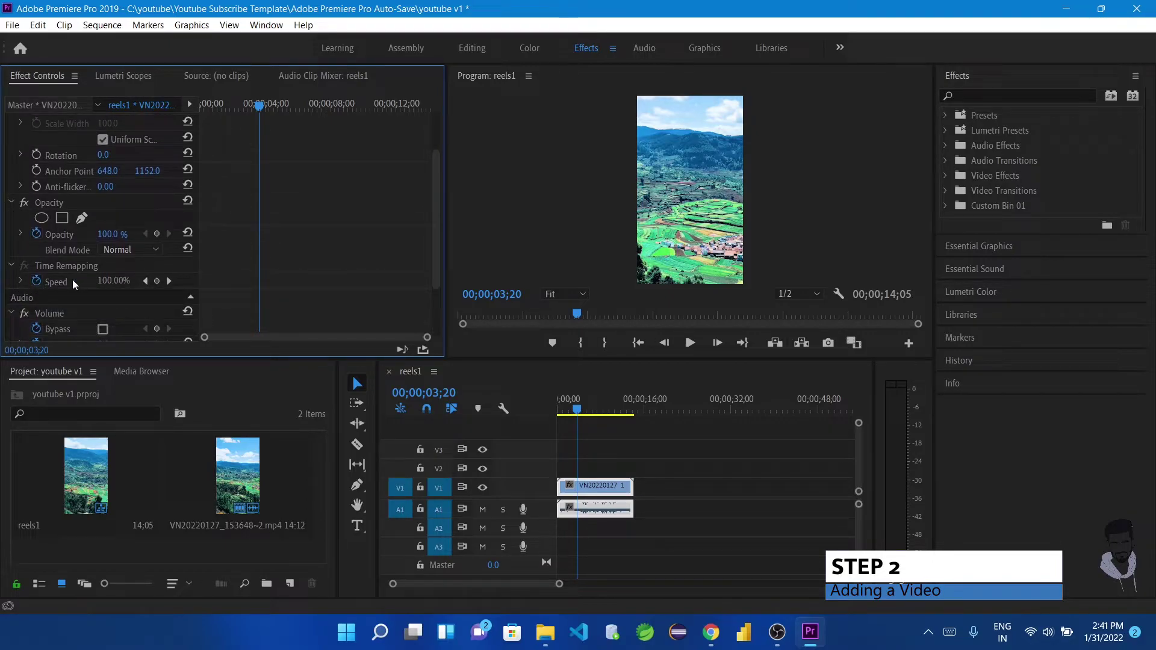
{"action": "scroll", "coordinate": [16, 193], "scroll_direction": "up", "scroll_amount": 4}
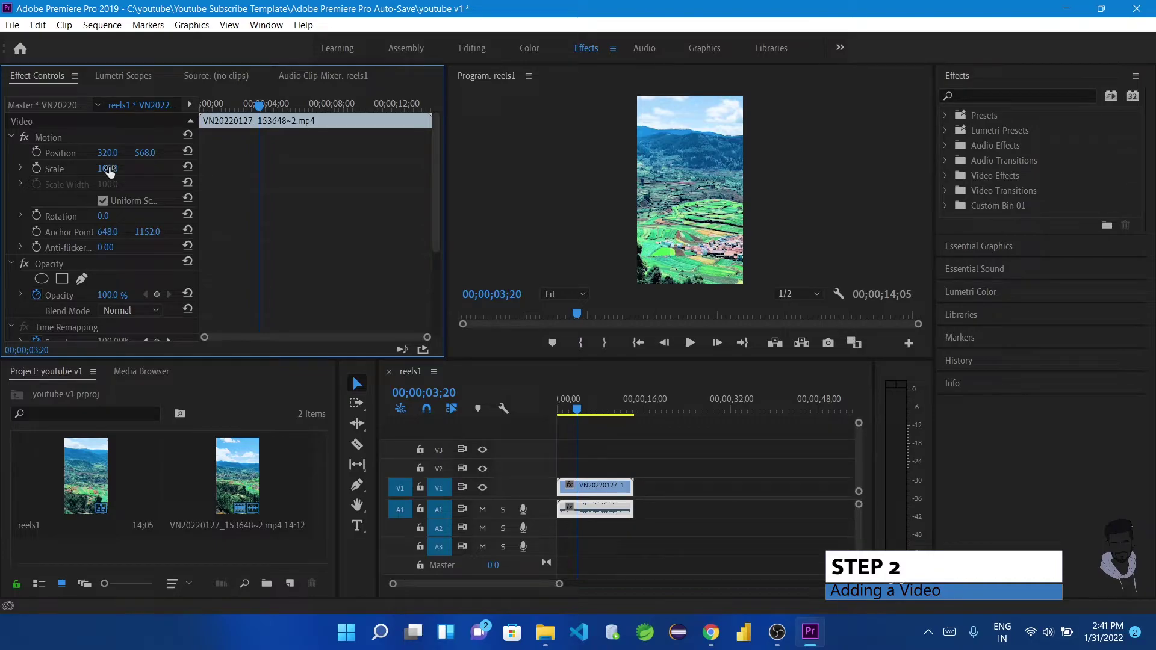
Set the clip's rotation to 90° in its motion settings.
{"action": "left_click", "coordinate": [104, 215]}
{"action": "type", "text": "90"}
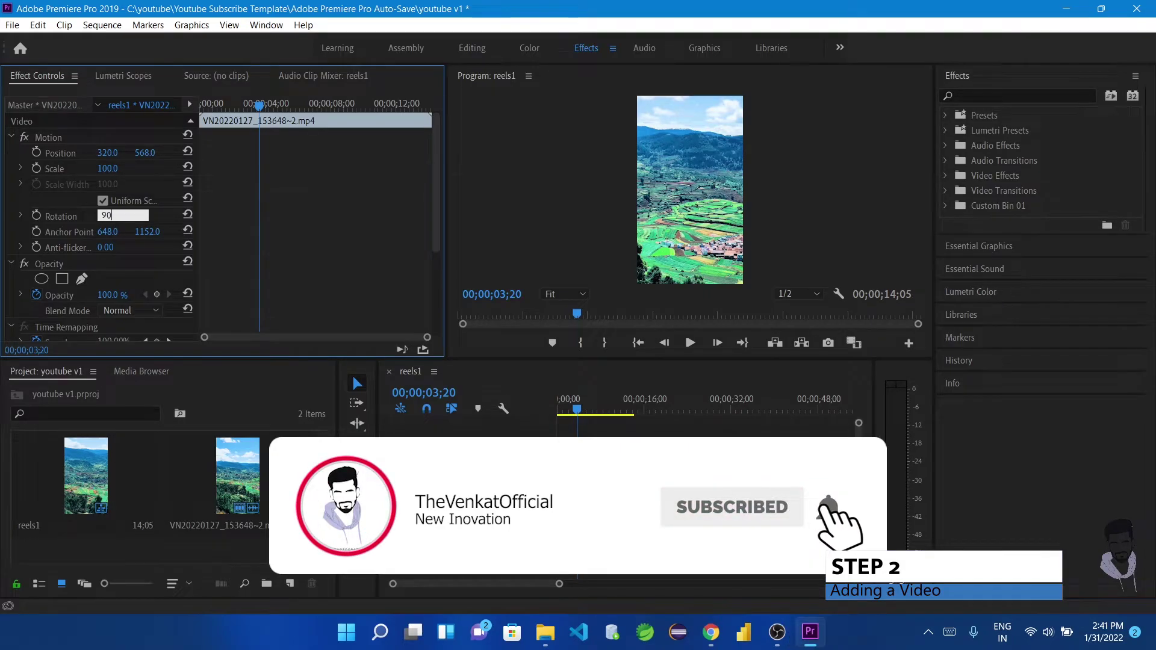
{"action": "key", "text": "Return"}
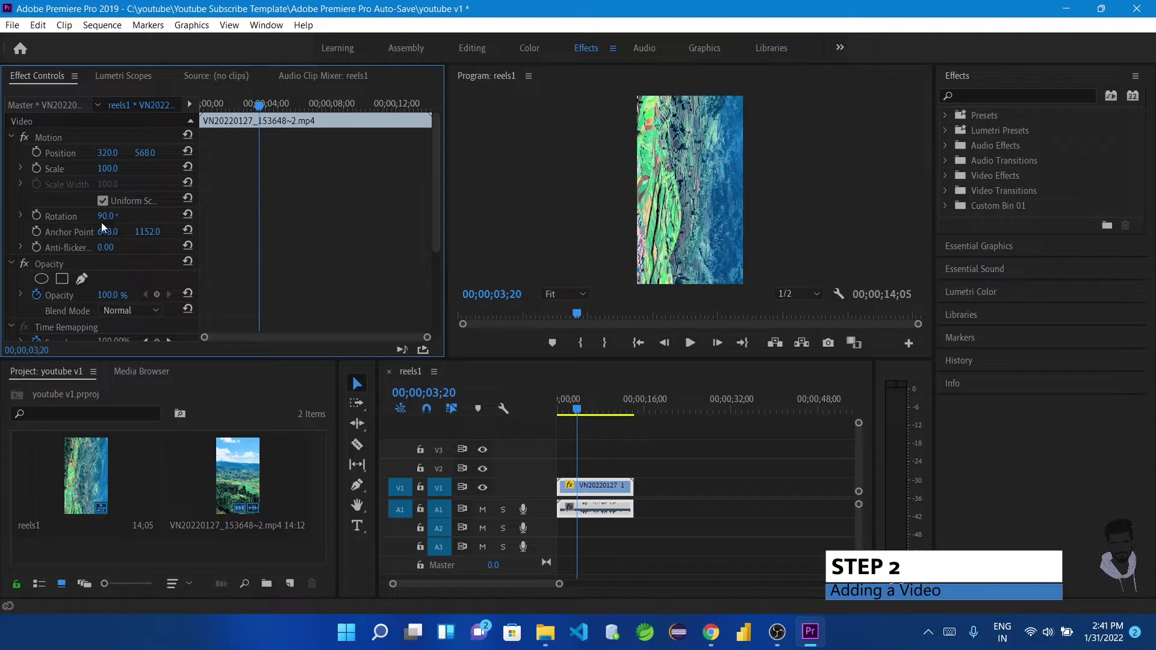
{"action": "left_click", "coordinate": [702, 208]}
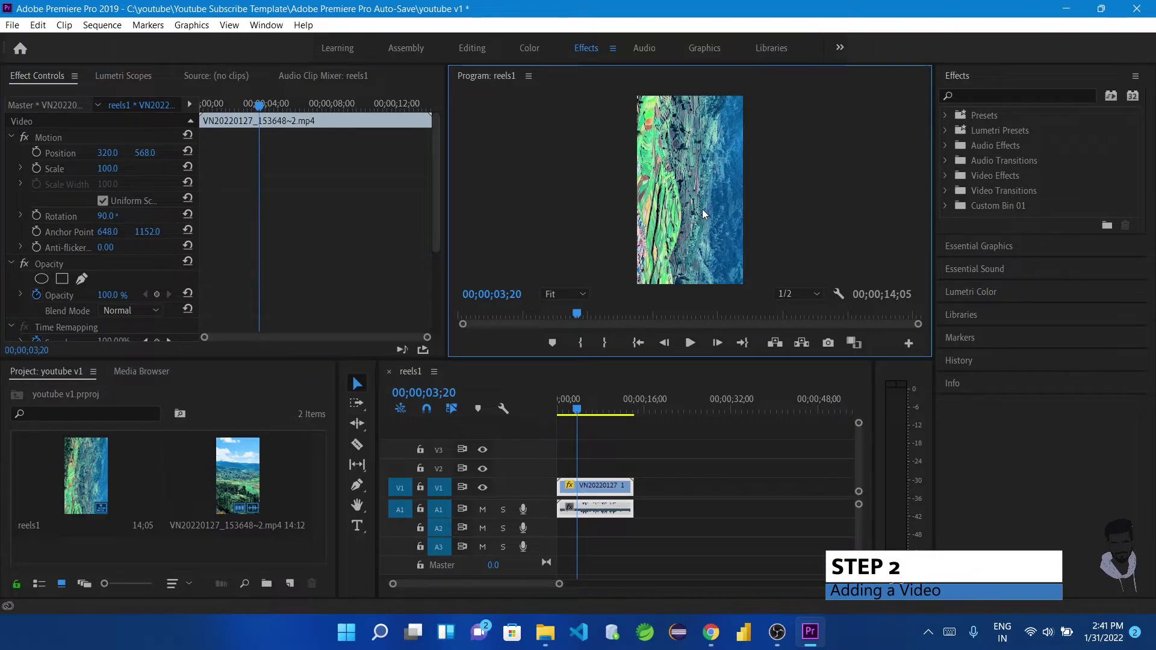
Set the clip's scale to 89 and its position to 362, 571, checking the frame at 00;00;11;07.
{"action": "left_click", "coordinate": [107, 170]}
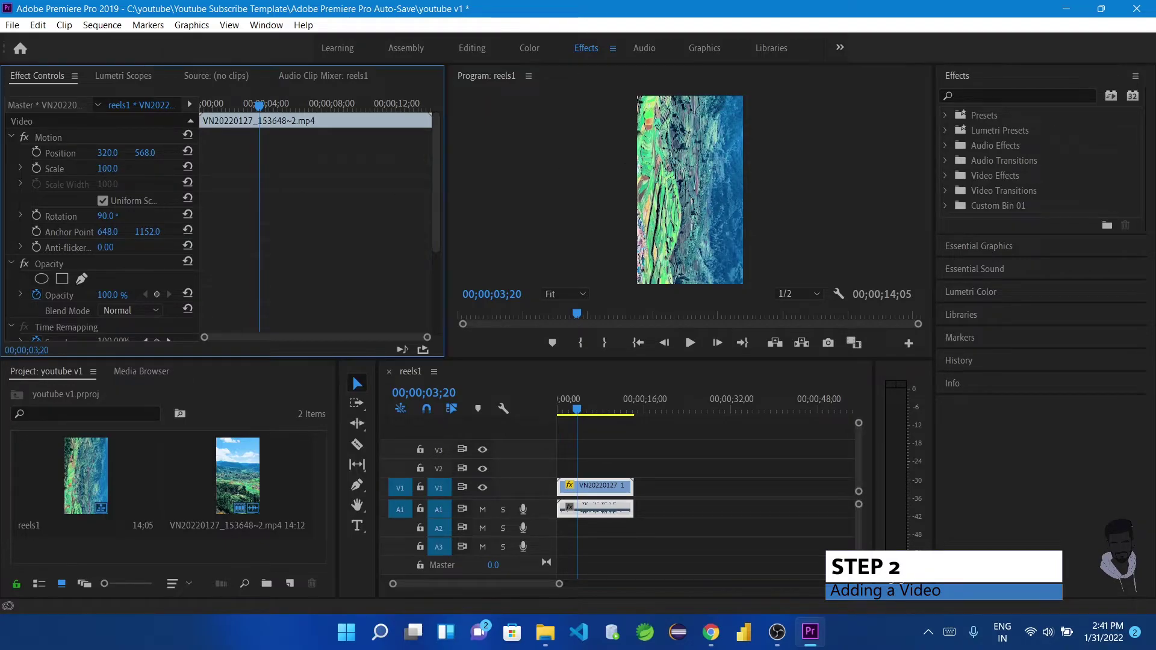
{"action": "mouse_move", "coordinate": [107, 169]}
{"action": "left_mouse_down"}
{"action": "mouse_move", "coordinate": [57, 169]}
{"action": "mouse_move", "coordinate": [106, 169]}
{"action": "left_mouse_up"}
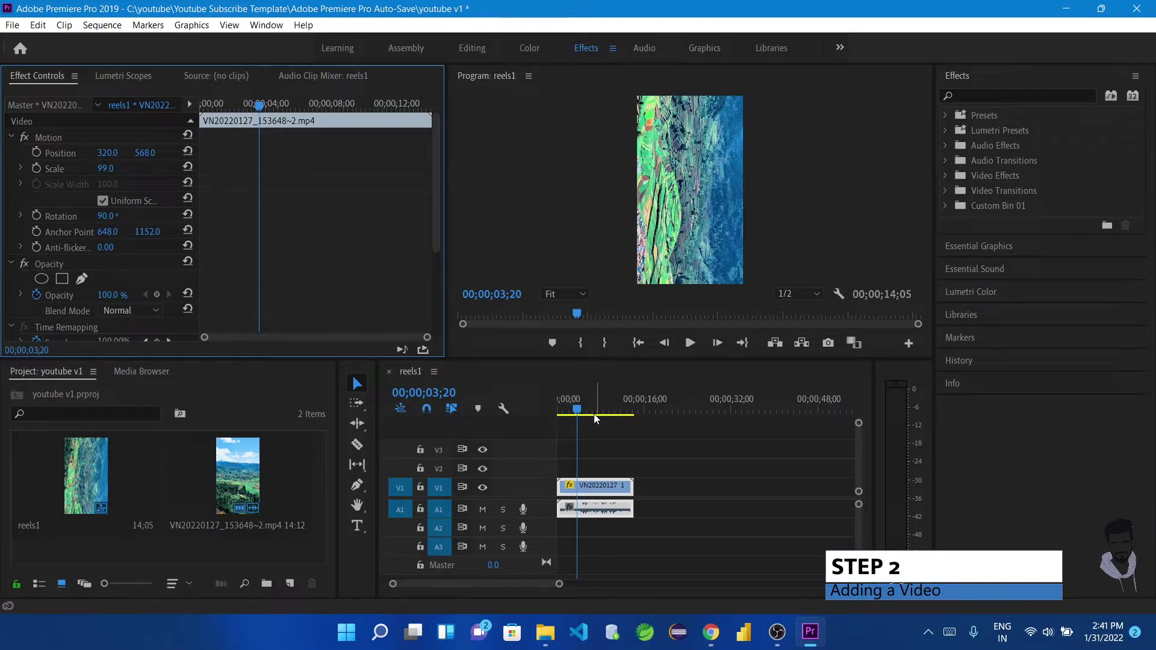
{"action": "left_click_drag", "start_coordinate": [594, 414], "coordinate": [618, 410]}
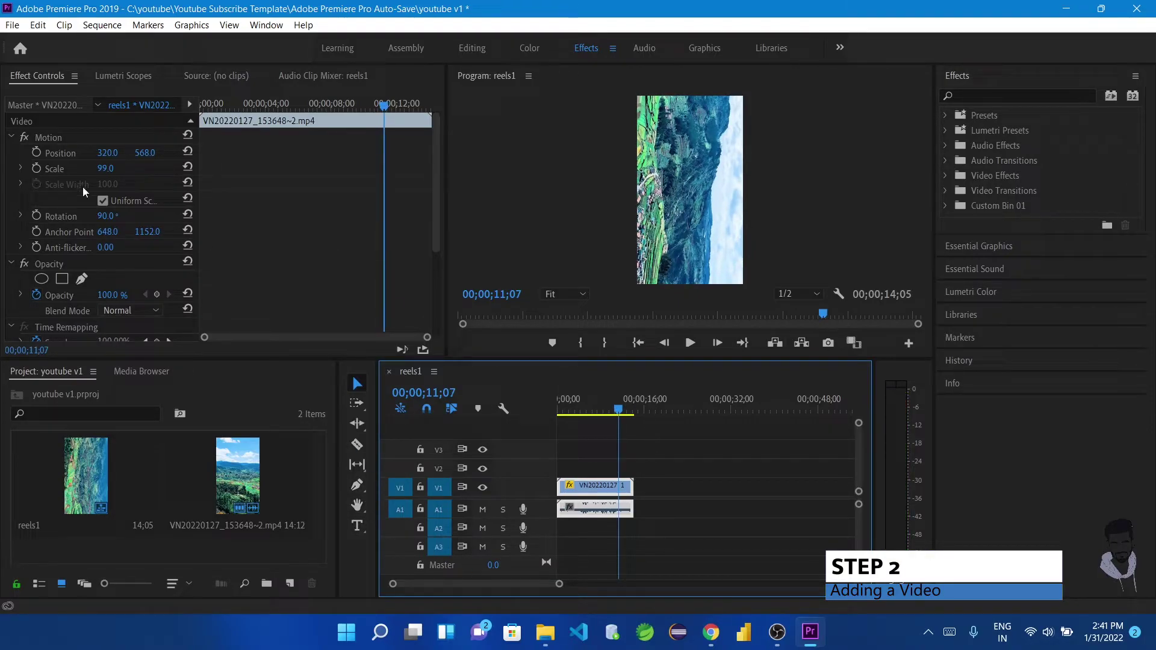
{"action": "mouse_move", "coordinate": [108, 153]}
{"action": "left_mouse_down"}
{"action": "mouse_move", "coordinate": [81, 153]}
{"action": "mouse_move", "coordinate": [164, 153]}
{"action": "mouse_move", "coordinate": [100, 170]}
{"action": "mouse_move", "coordinate": [114, 170]}
{"action": "left_mouse_up"}
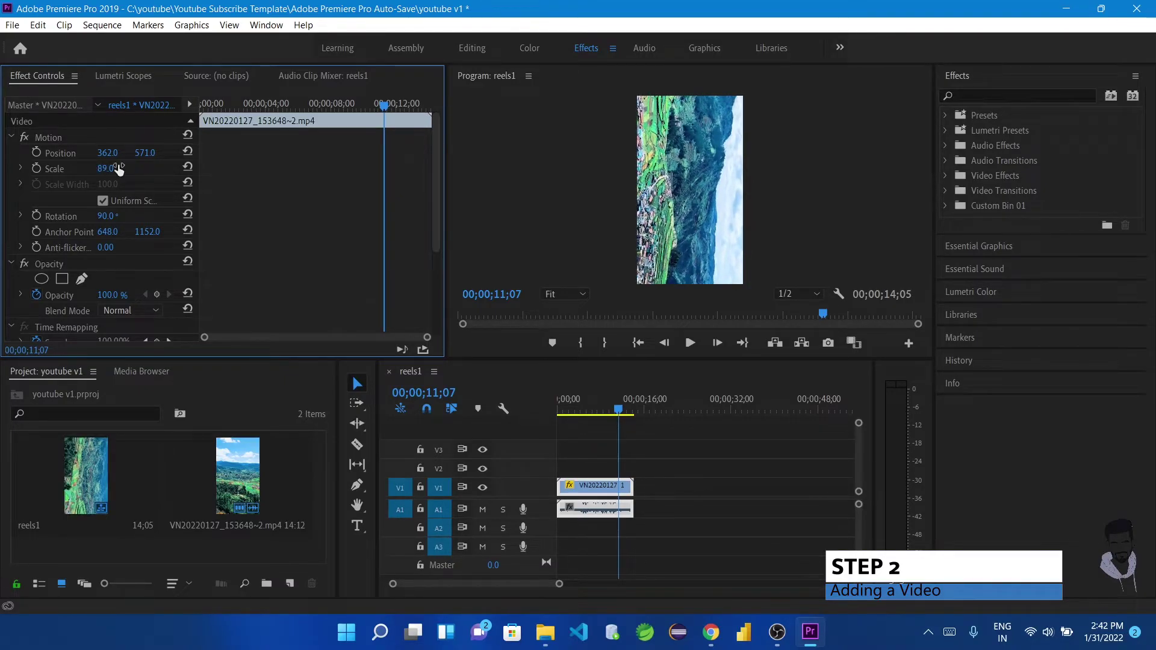
Try rotating the clip to 180° and 270°, and set its rotation back to 90°.
{"action": "left_click", "coordinate": [107, 216]}
{"action": "type", "text": "180"}
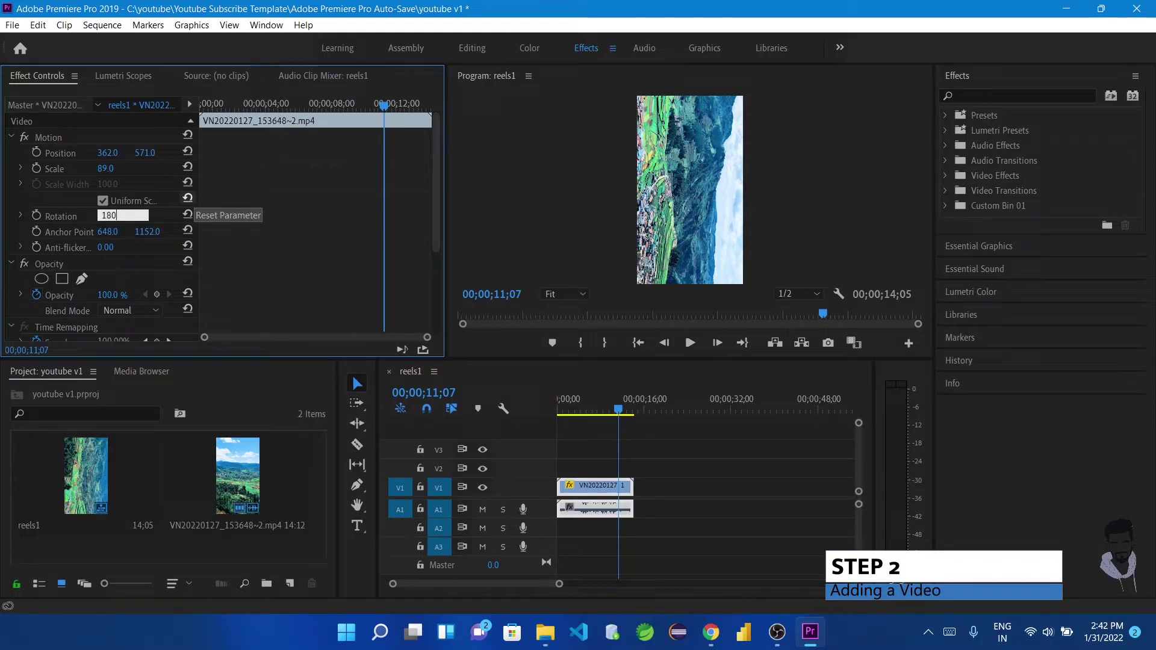
{"action": "key", "text": "Return"}
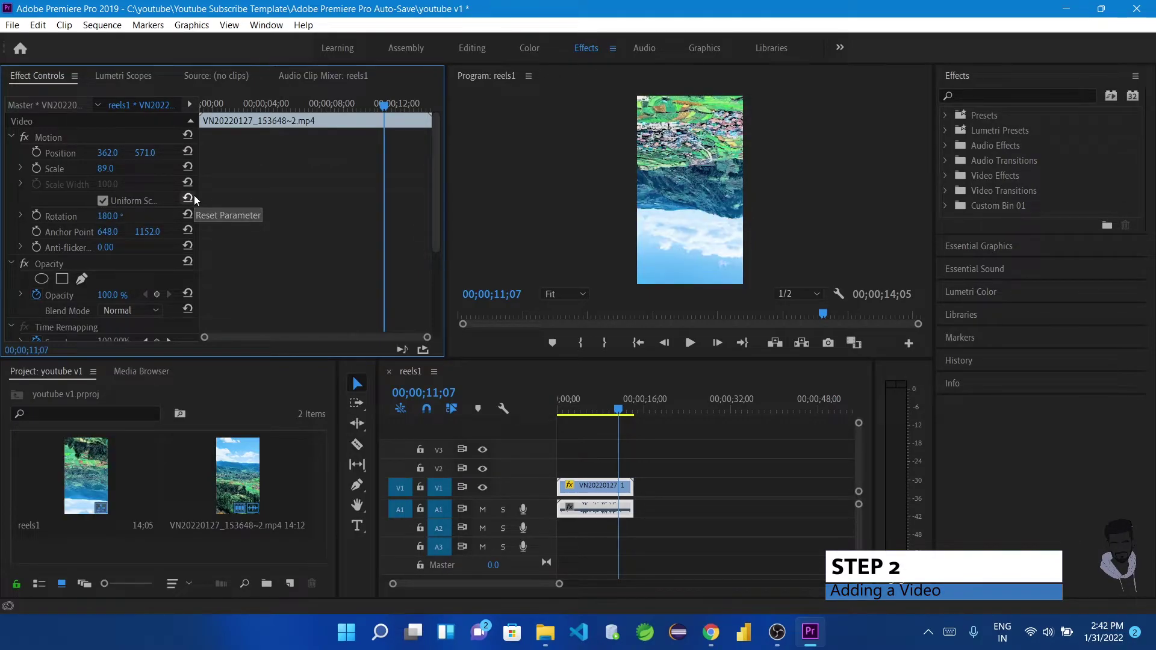
{"action": "left_click", "coordinate": [121, 215]}
{"action": "type", "text": "270"}
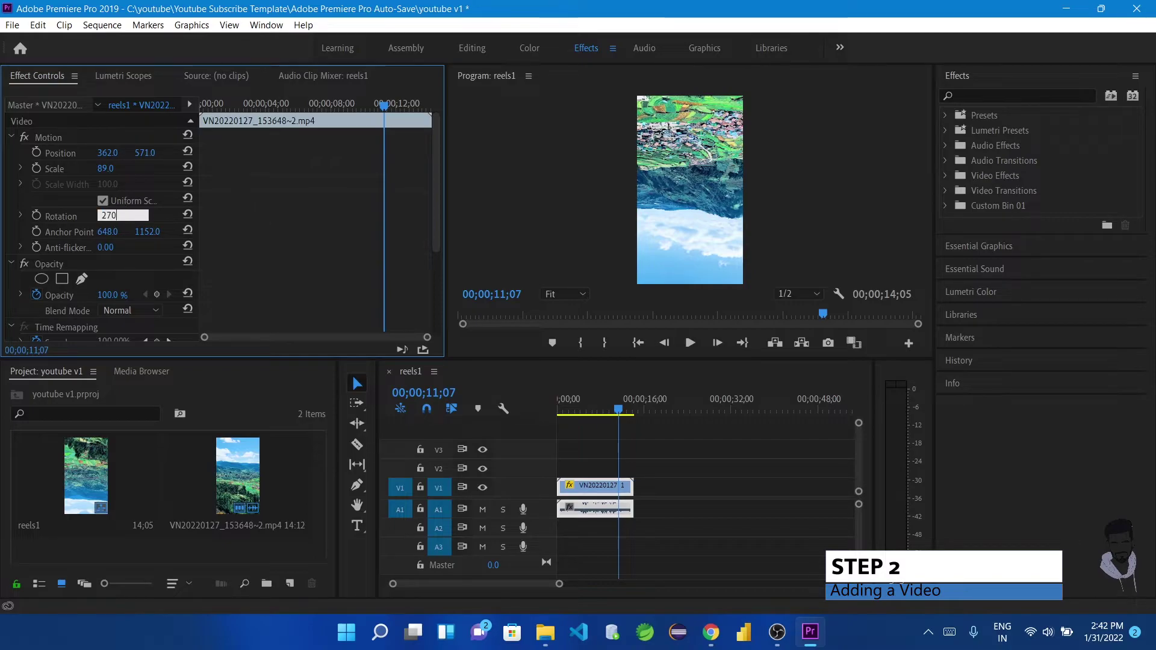
{"action": "key", "text": "Return"}
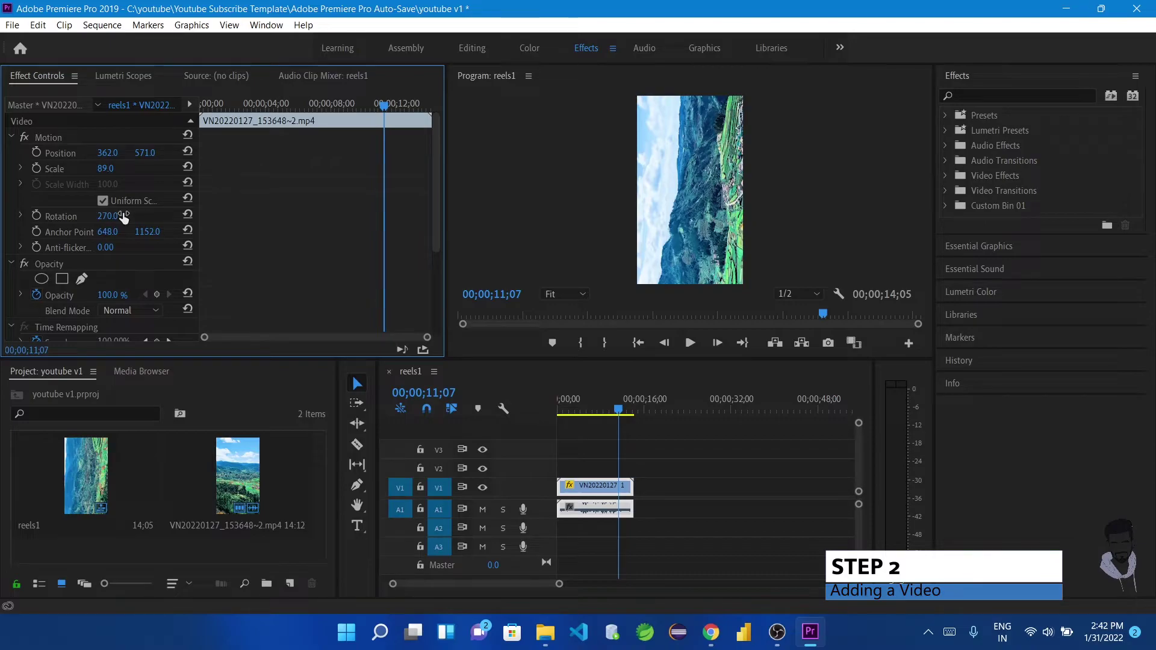
{"action": "left_click", "coordinate": [123, 217]}
{"action": "type", "text": "90"}
{"action": "key", "text": "Return"}
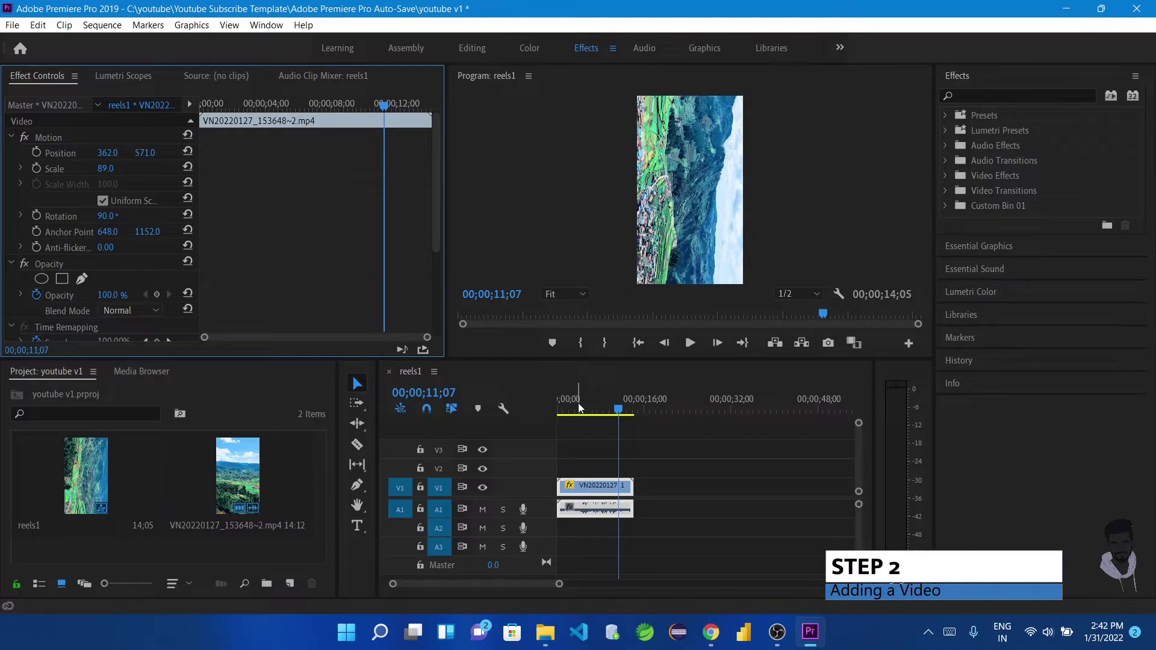
Scrub through the rotated clip to preview it near its end and back around 00;00;01;28.
{"action": "mouse_move", "coordinate": [619, 410]}
{"action": "left_mouse_down"}
{"action": "mouse_move", "coordinate": [561, 421]}
{"action": "mouse_move", "coordinate": [628, 415]}
{"action": "left_mouse_up"}
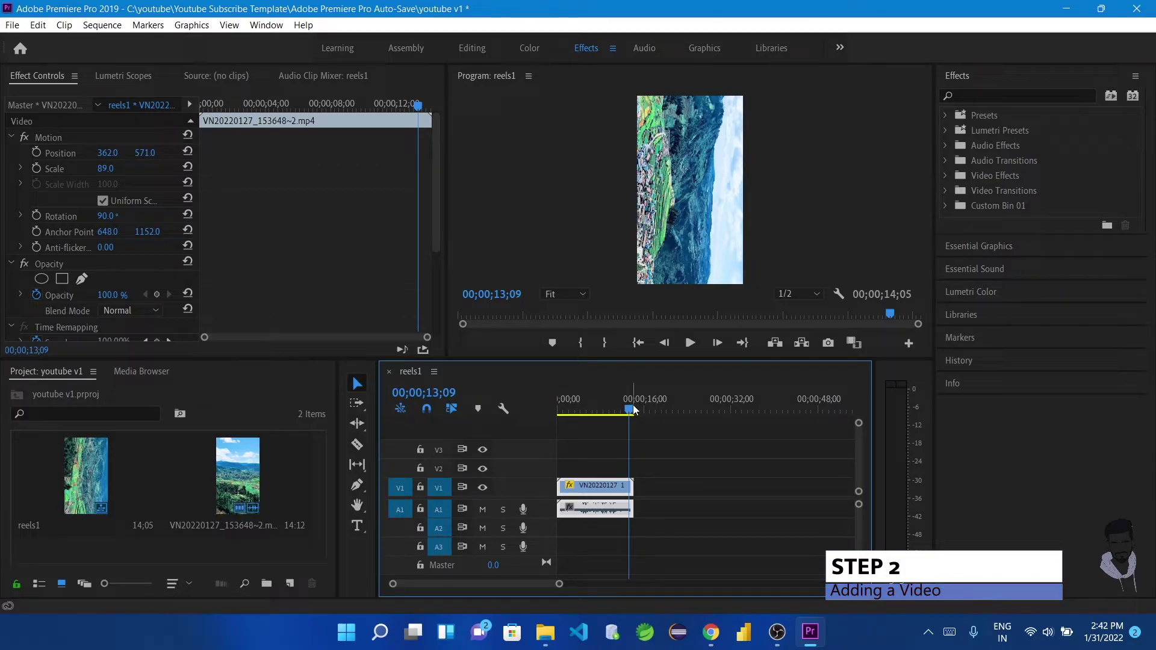
{"action": "mouse_move", "coordinate": [630, 407]}
{"action": "left_mouse_down"}
{"action": "mouse_move", "coordinate": [551, 414]}
{"action": "mouse_move", "coordinate": [628, 410]}
{"action": "left_mouse_up"}
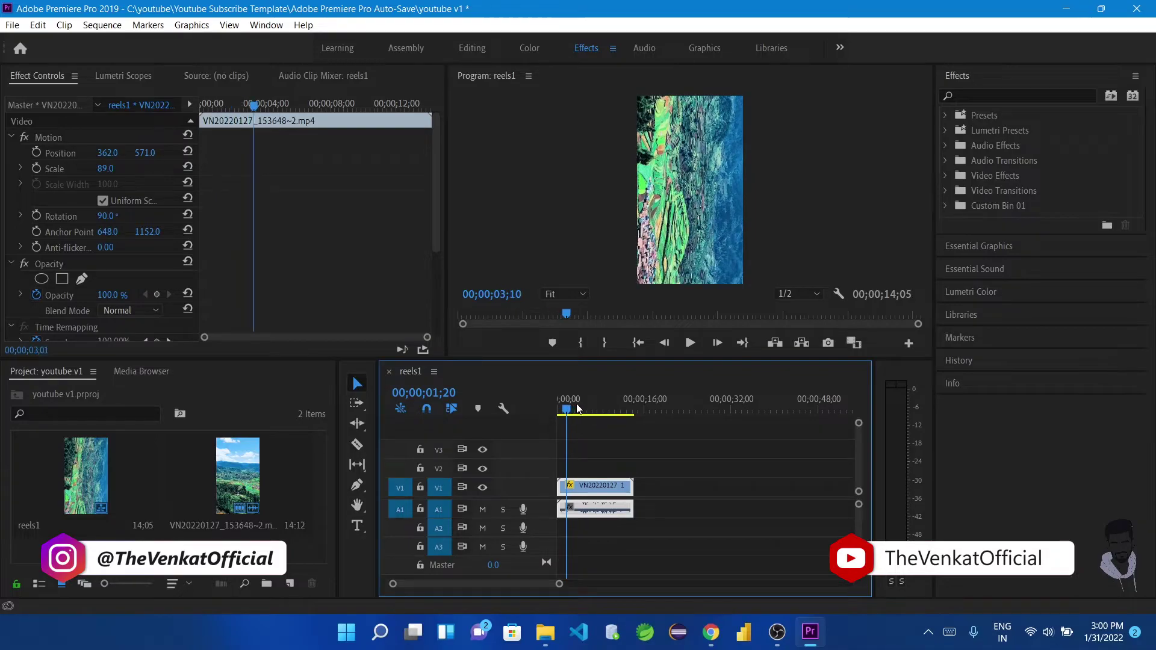
{"action": "left_click_drag", "start_coordinate": [571, 410], "coordinate": [568, 410]}
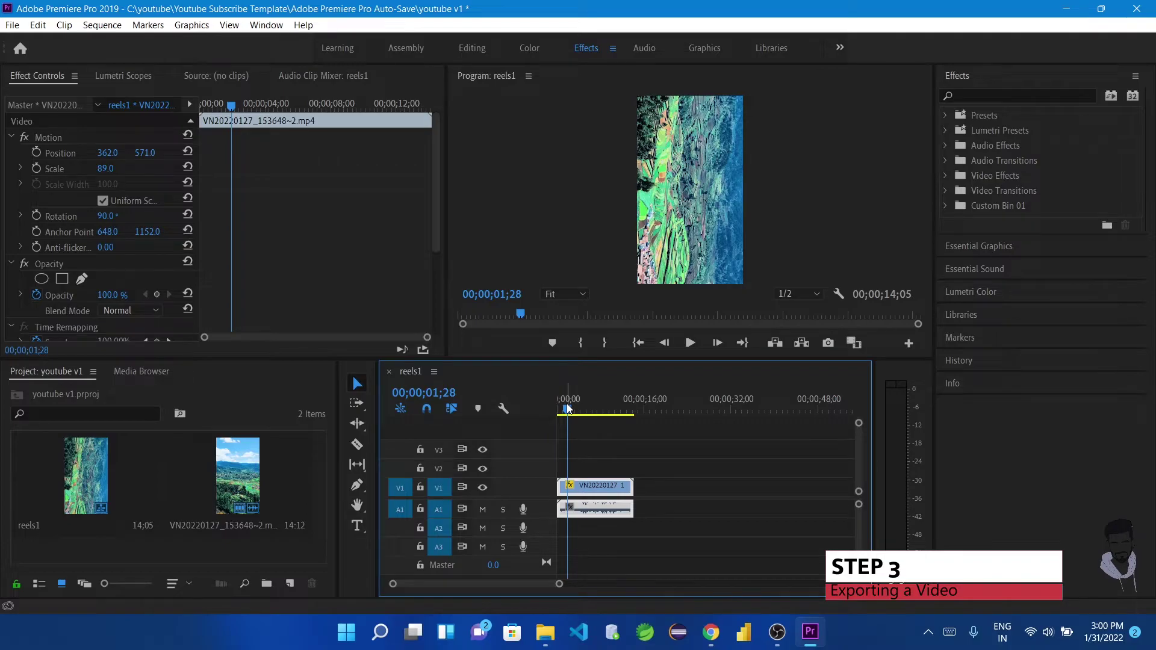
Open the media export settings for the reels1 sequence.
{"action": "key", "text": "ctrl+m"}
{"action": "left_click", "coordinate": [961, 582]}
{"action": "left_click", "coordinate": [10, 25]}
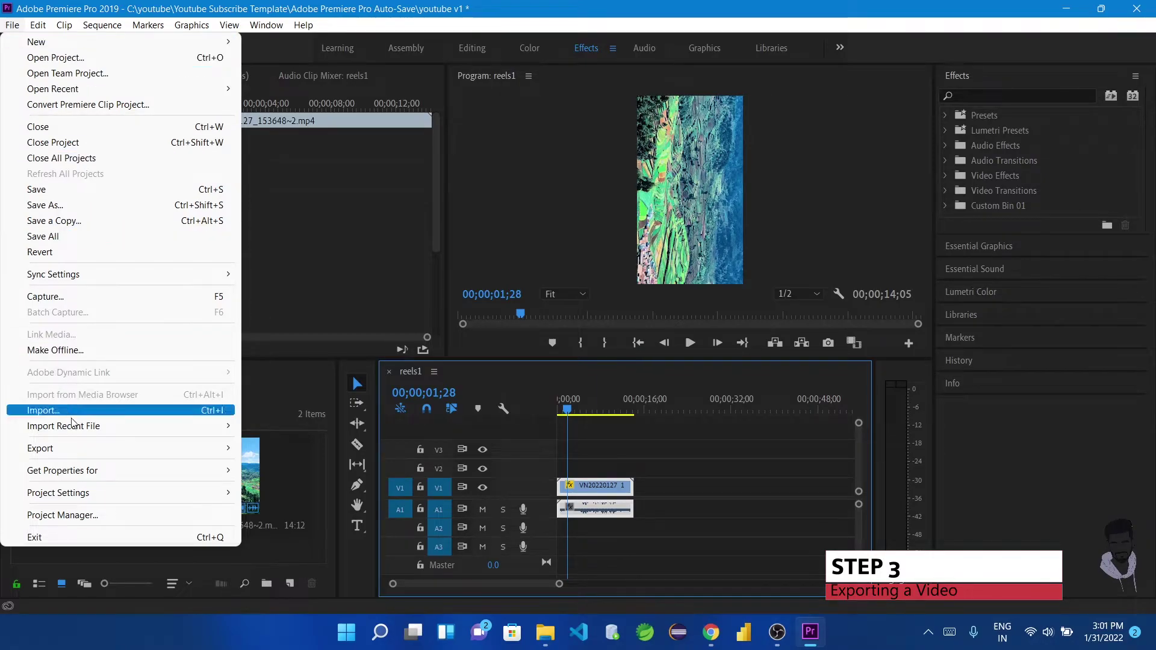
{"action": "mouse_move", "coordinate": [139, 457]}
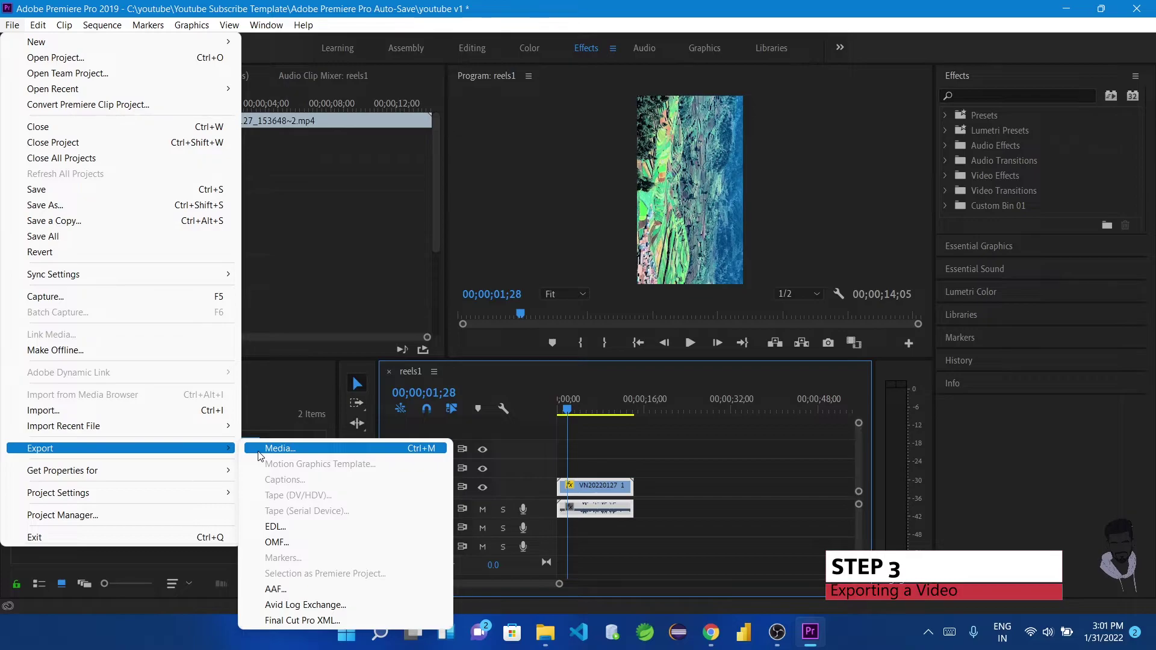
{"action": "left_click", "coordinate": [344, 451]}
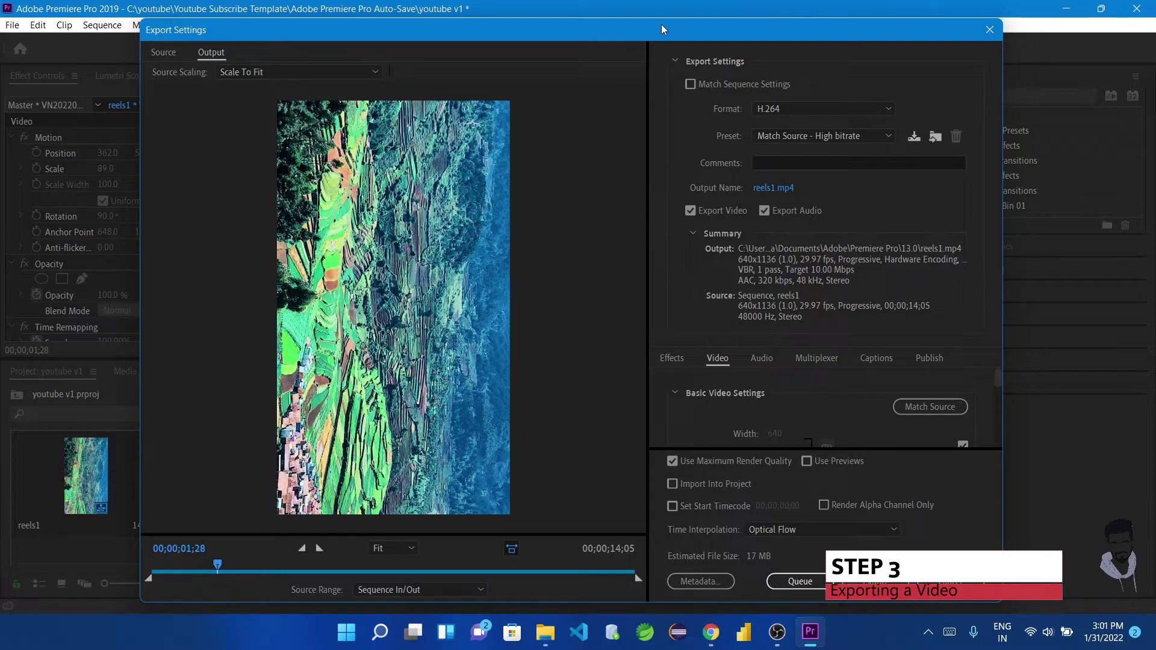
Look at the output file name and save folder of the reels1 export.
{"action": "mouse_move", "coordinate": [659, 26]}
{"action": "left_mouse_down"}
{"action": "mouse_move", "coordinate": [663, 42]}
{"action": "mouse_move", "coordinate": [654, 33]}
{"action": "left_mouse_up"}
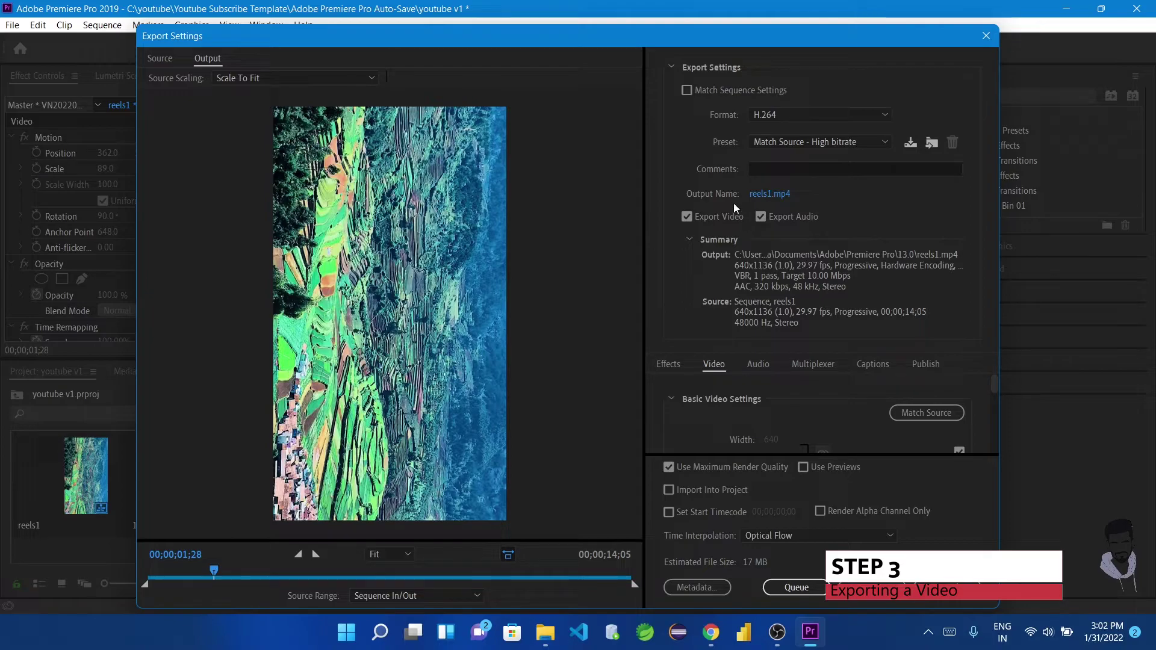
{"action": "left_click", "coordinate": [769, 193]}
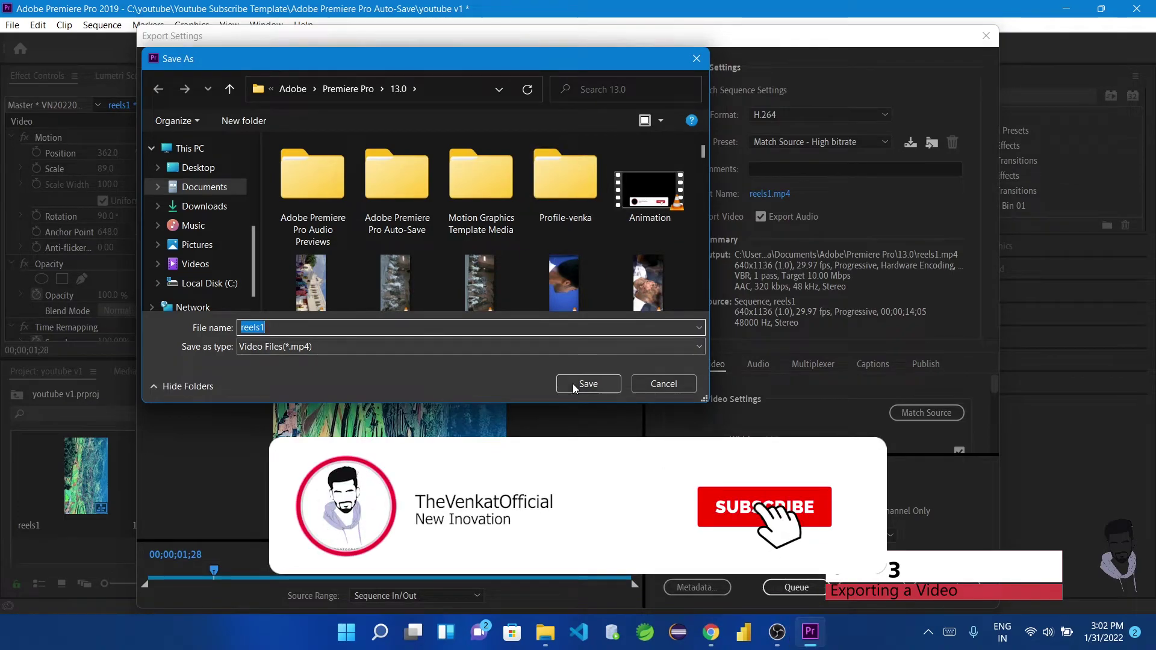
{"action": "left_click", "coordinate": [647, 385]}
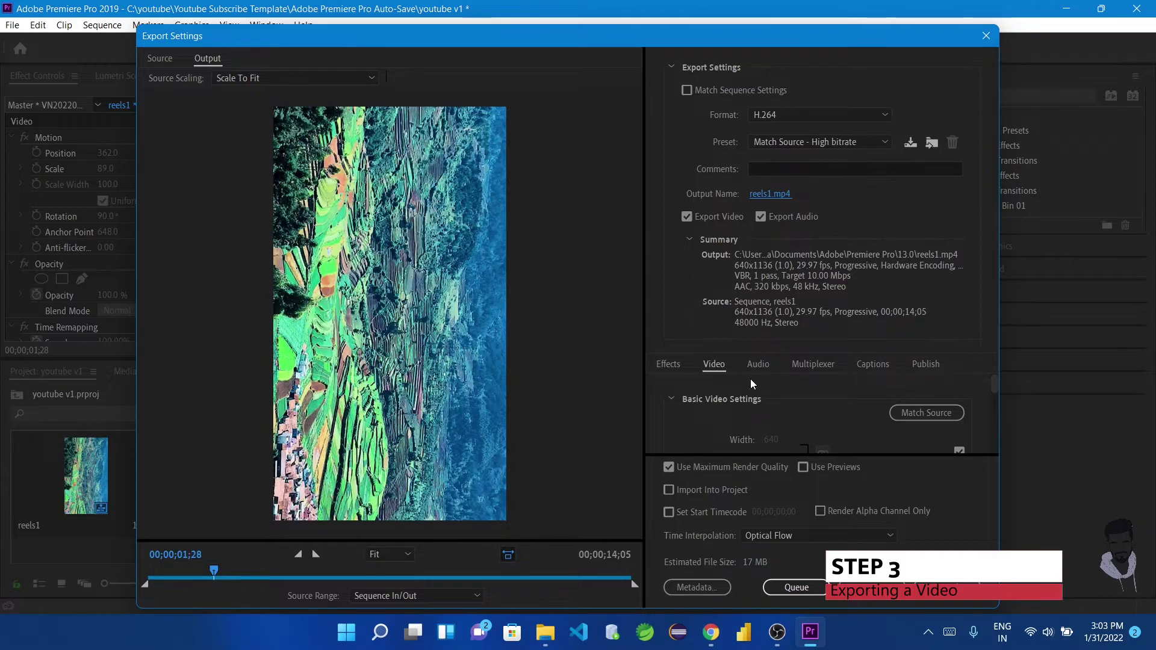
Unlock the export's width and height from the source settings, and match them to the source again.
{"action": "scroll", "coordinate": [728, 414], "scroll_direction": "down", "scroll_amount": 1}
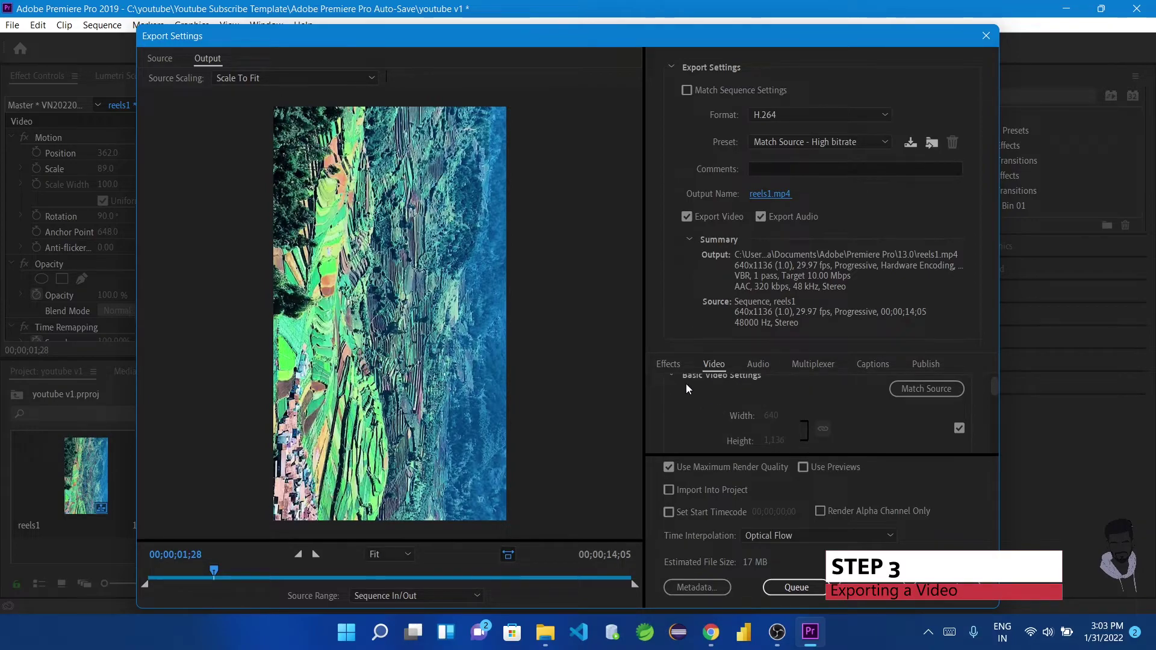
{"action": "scroll", "coordinate": [690, 394], "scroll_direction": "down", "scroll_amount": 1}
{"action": "scroll", "coordinate": [690, 394], "scroll_direction": "up", "scroll_amount": 1}
{"action": "scroll", "coordinate": [710, 395], "scroll_direction": "down", "scroll_amount": 1}
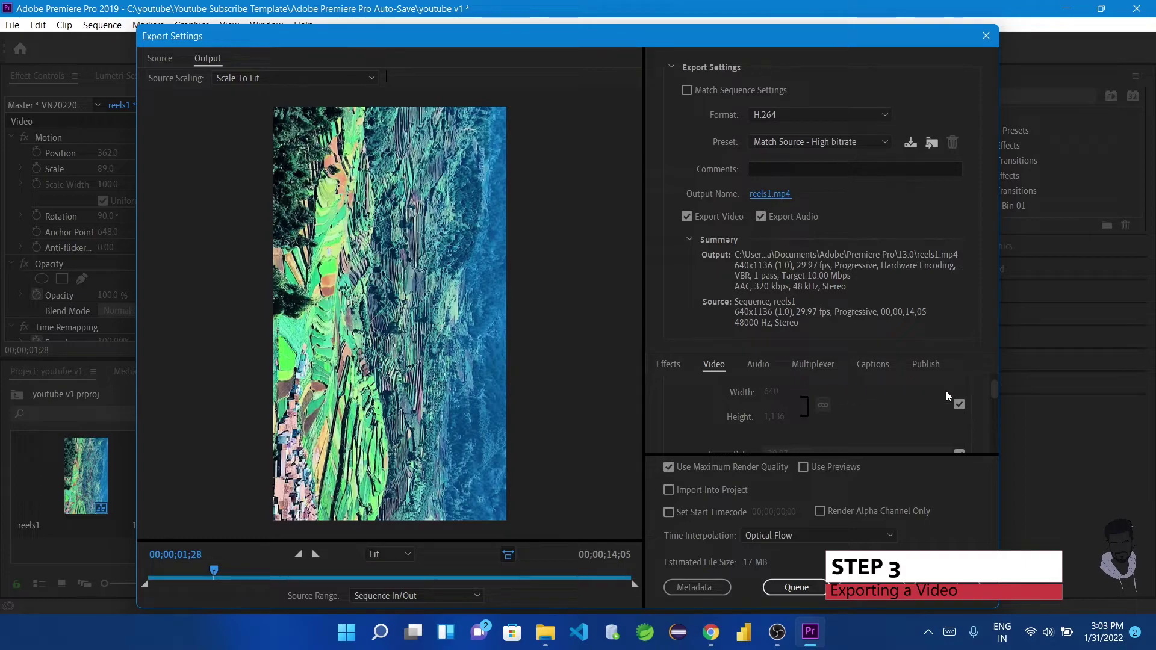
{"action": "left_click", "coordinate": [962, 404]}
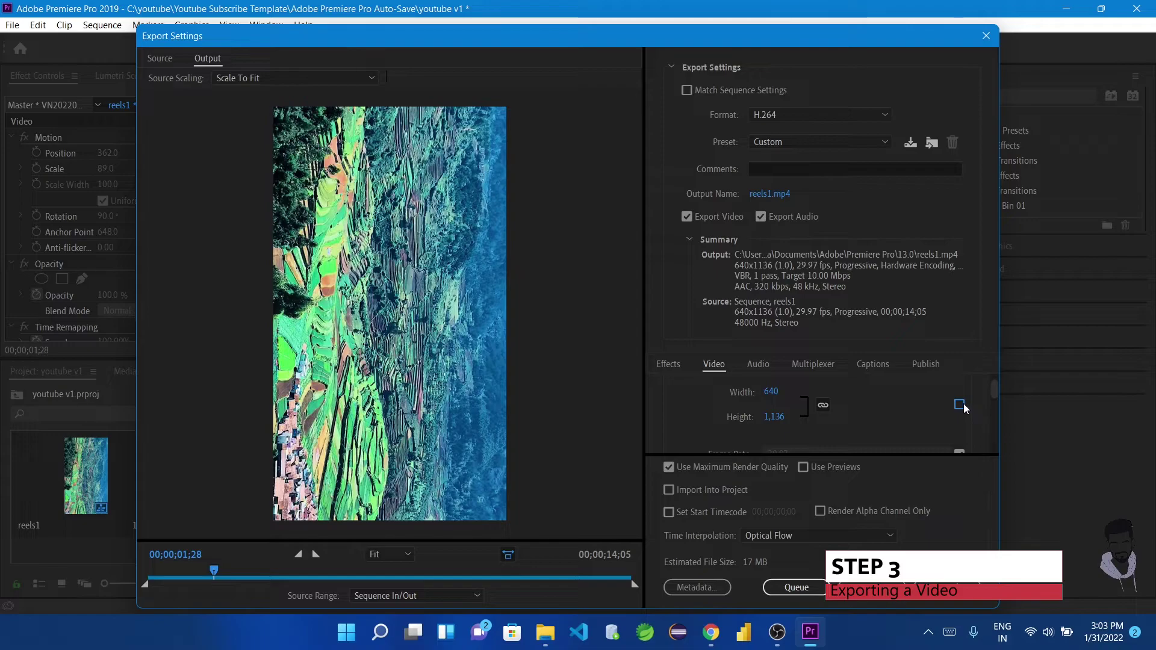
{"action": "left_click", "coordinate": [962, 404]}
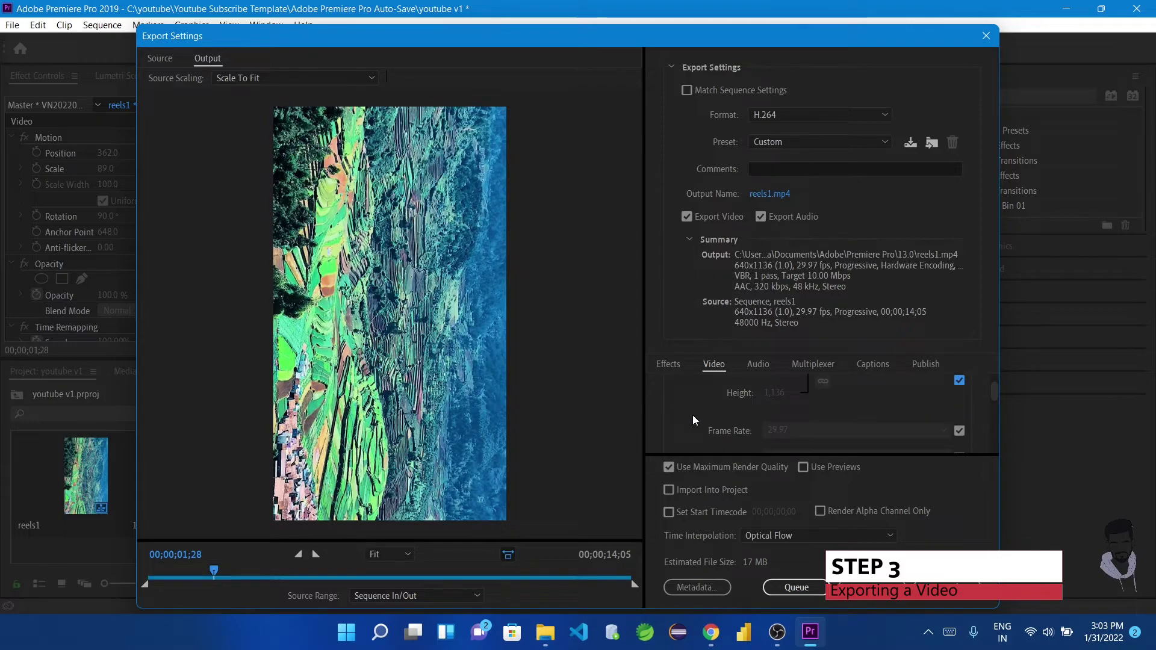
Unlock the export's frame rate from the source setting, and match it to the source again.
{"action": "scroll", "coordinate": [699, 414], "scroll_direction": "down", "scroll_amount": 1}
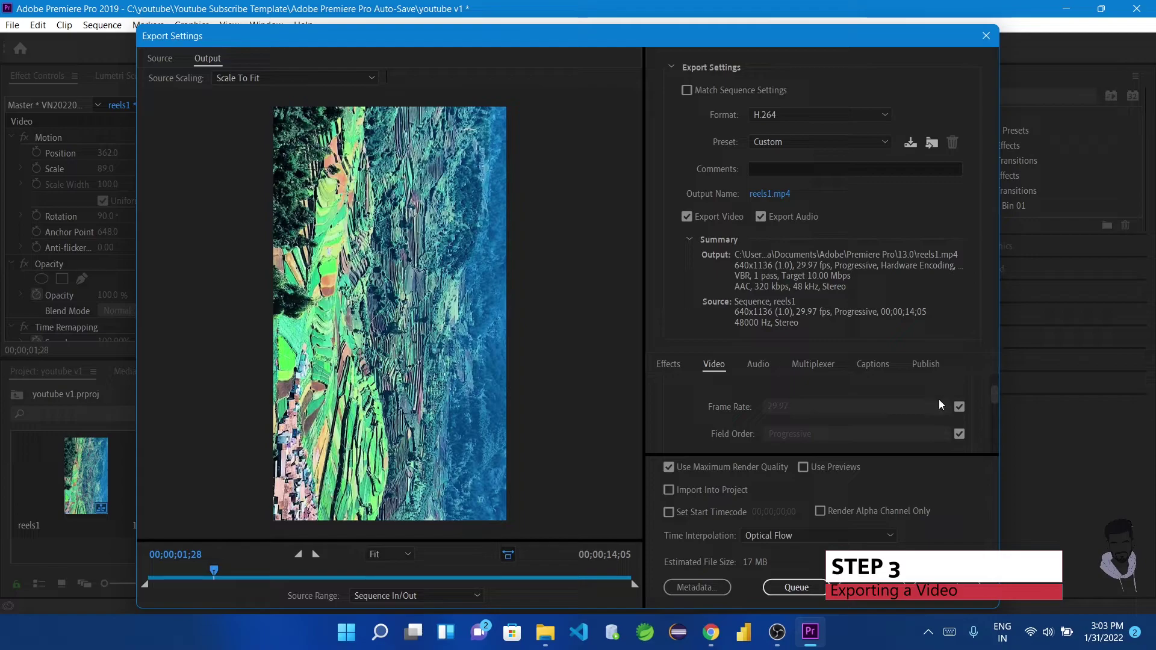
{"action": "left_click", "coordinate": [958, 408]}
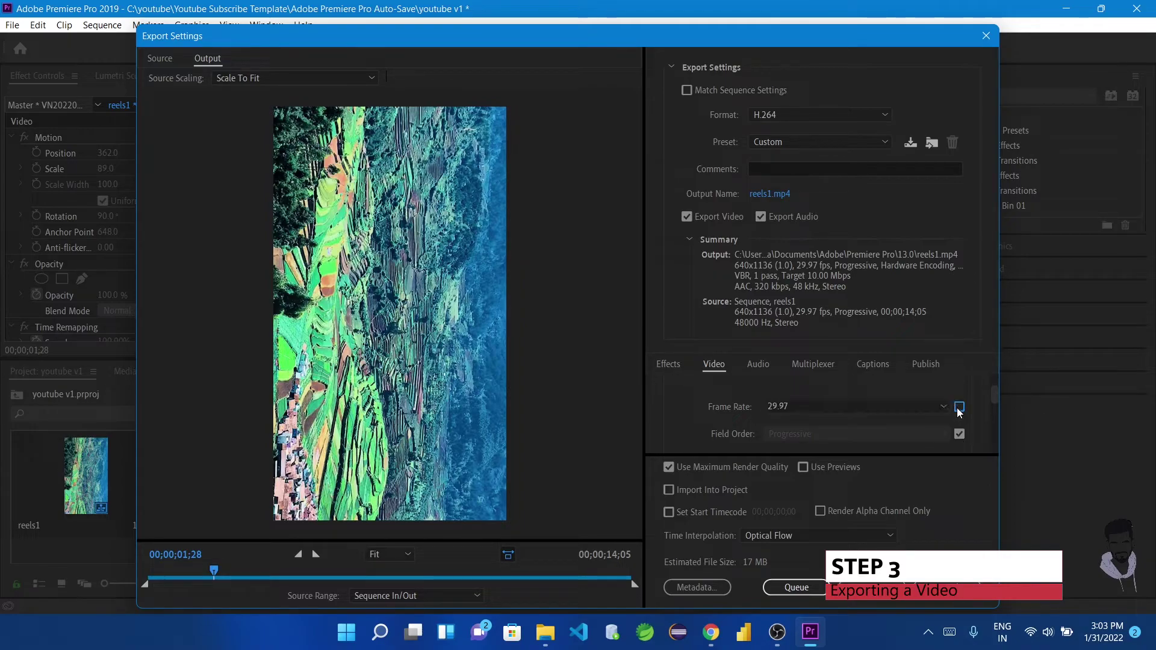
{"action": "left_click", "coordinate": [959, 409]}
{"action": "scroll", "coordinate": [699, 421], "scroll_direction": "down", "scroll_amount": 1}
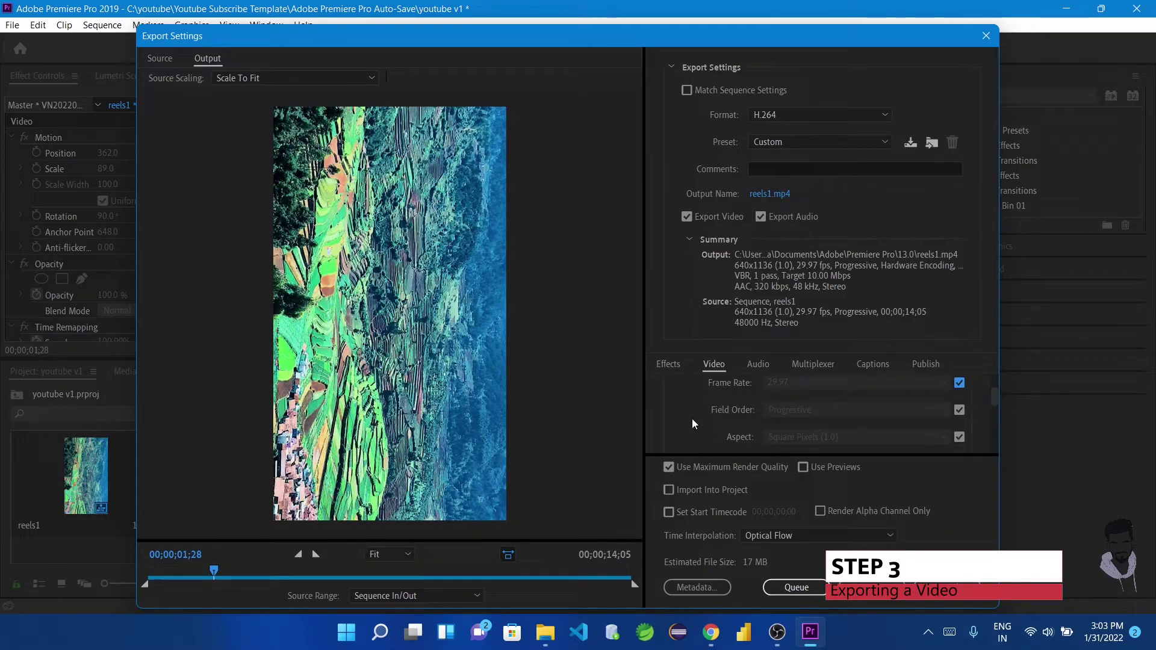
{"action": "left_click", "coordinate": [960, 388]}
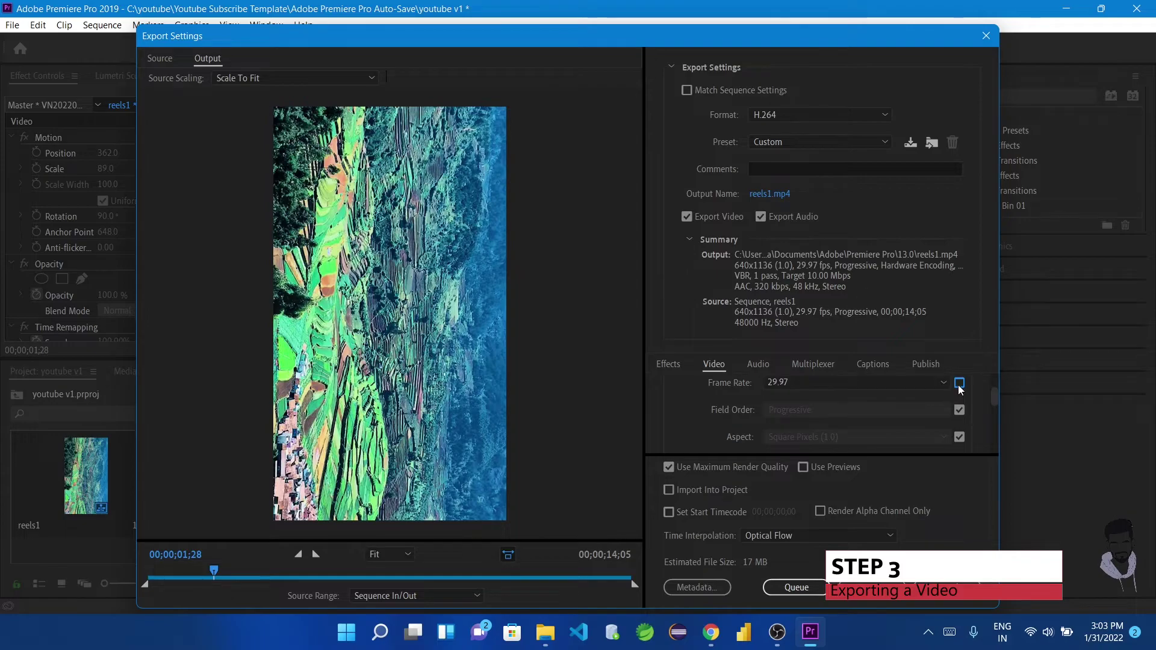
{"action": "left_click", "coordinate": [960, 389]}
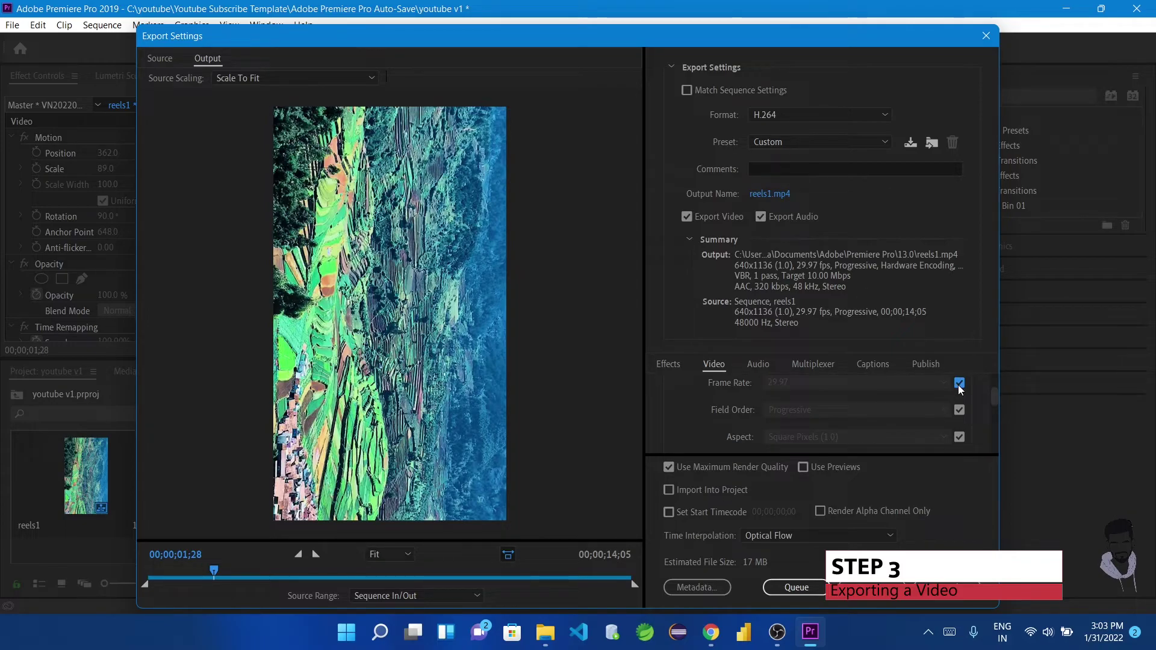
Enable Render at Maximum Depth in the basic video settings of the export.
{"action": "scroll", "coordinate": [741, 413], "scroll_direction": "down", "scroll_amount": 1}
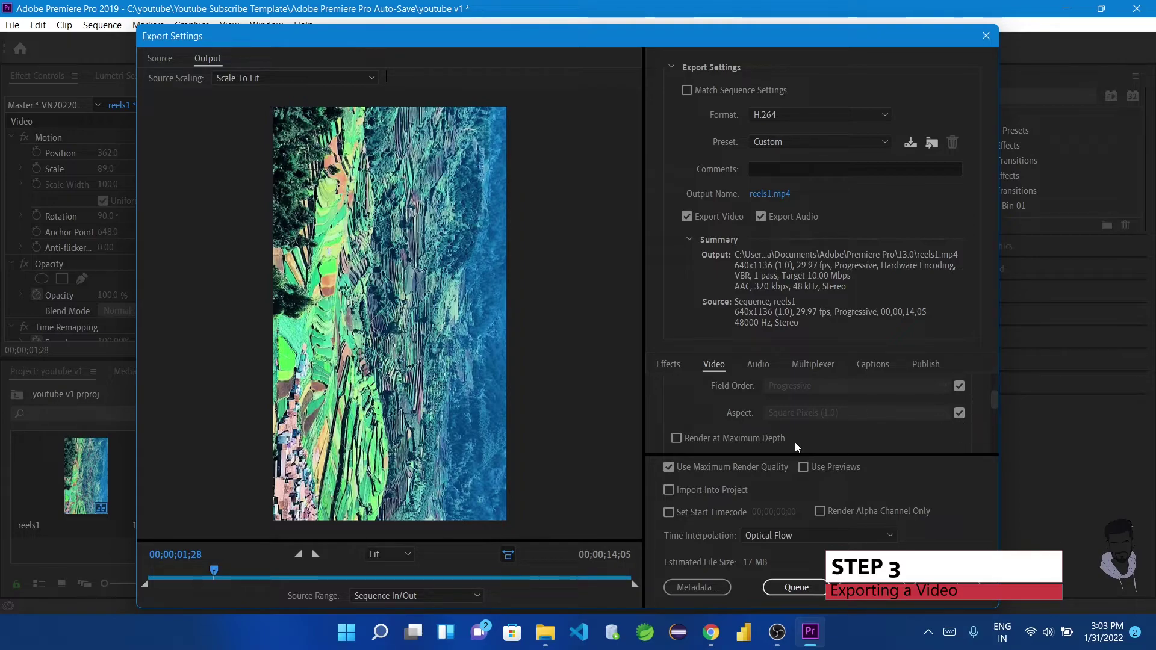
{"action": "scroll", "coordinate": [698, 413], "scroll_direction": "down", "scroll_amount": 2}
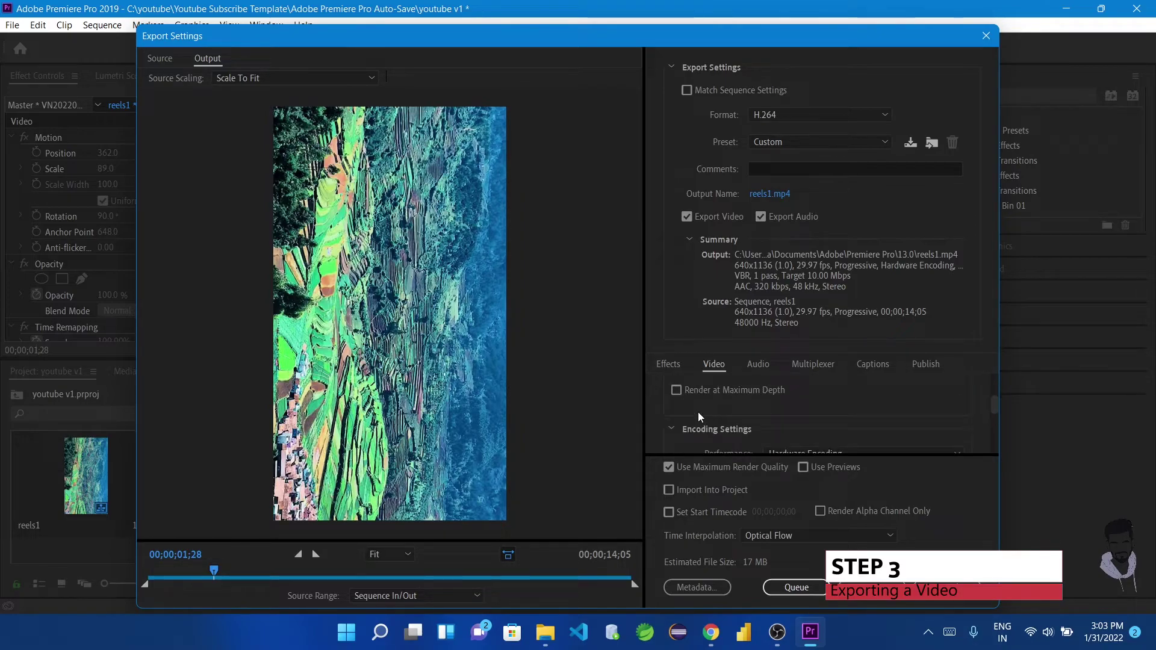
{"action": "left_click", "coordinate": [681, 390]}
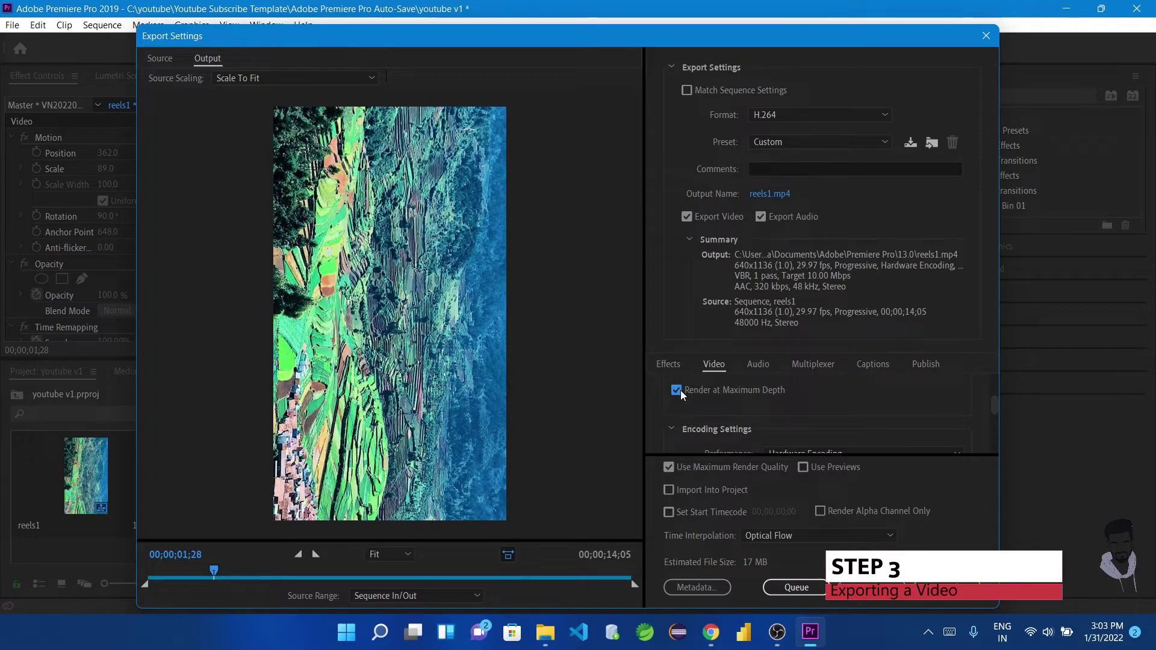
Set the performance option in the encoding settings to Software Encoding.
{"action": "scroll", "coordinate": [711, 393], "scroll_direction": "down", "scroll_amount": 1}
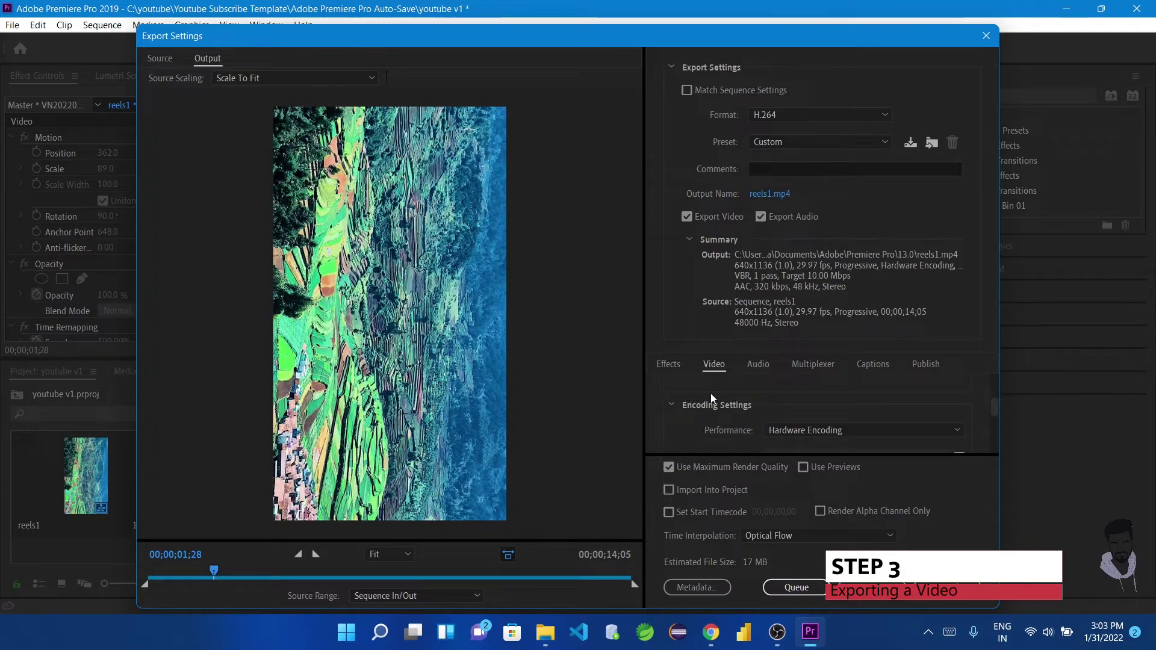
{"action": "scroll", "coordinate": [711, 392], "scroll_direction": "down", "scroll_amount": 1}
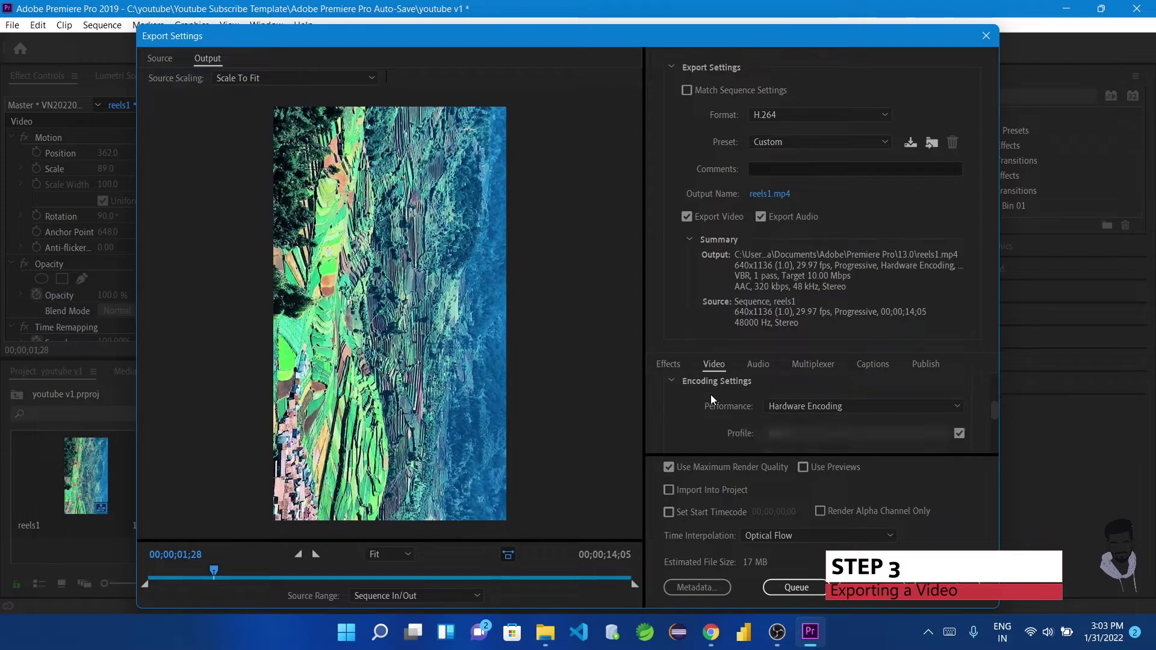
{"action": "left_click", "coordinate": [800, 406]}
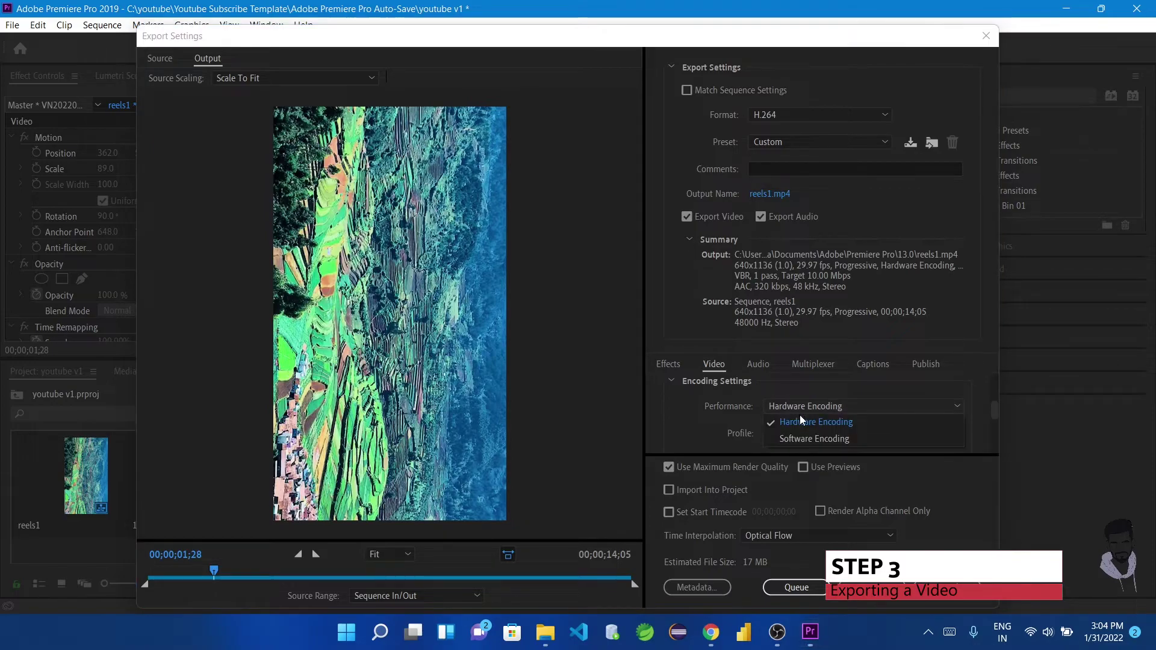
{"action": "left_click", "coordinate": [804, 438]}
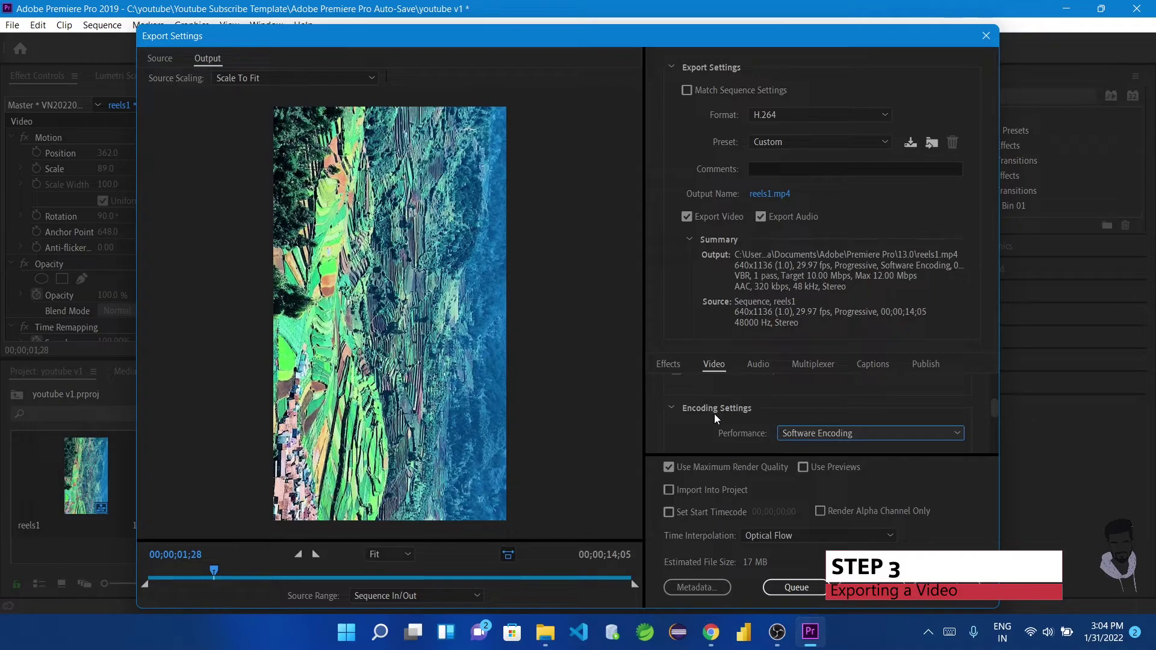
Set the export's bitrate encoding to VBR, 2 pass.
{"action": "scroll", "coordinate": [715, 416], "scroll_direction": "down", "scroll_amount": 1}
{"action": "scroll", "coordinate": [722, 411], "scroll_direction": "down", "scroll_amount": 1}
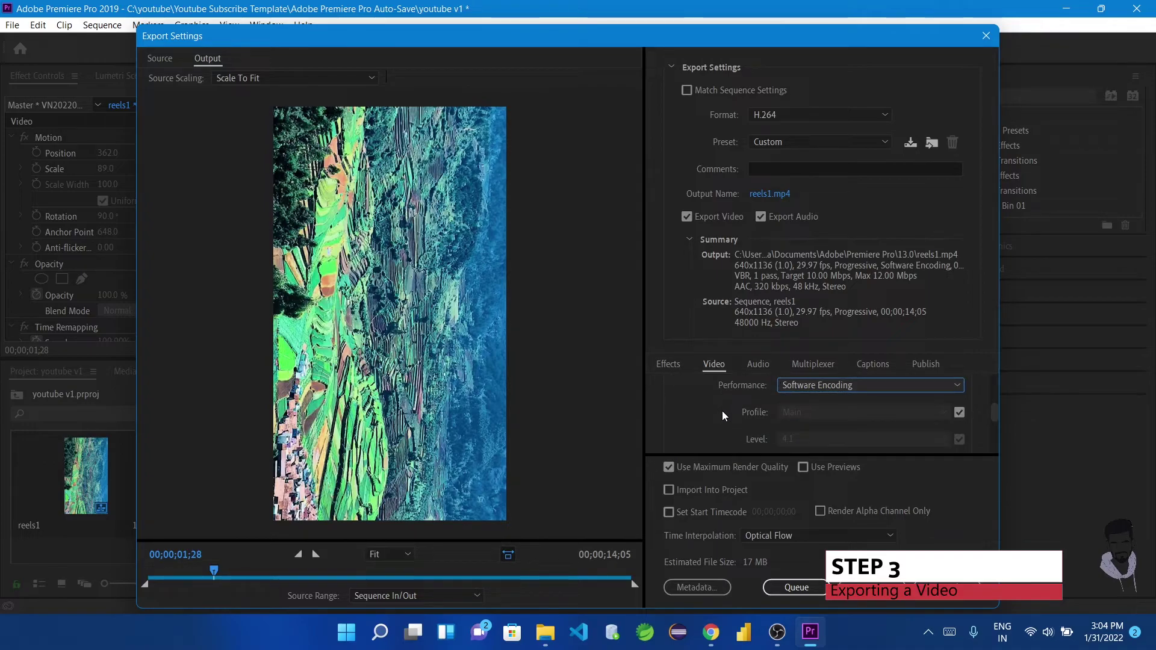
{"action": "scroll", "coordinate": [722, 411], "scroll_direction": "down", "scroll_amount": 1}
{"action": "scroll", "coordinate": [753, 420], "scroll_direction": "down", "scroll_amount": 3}
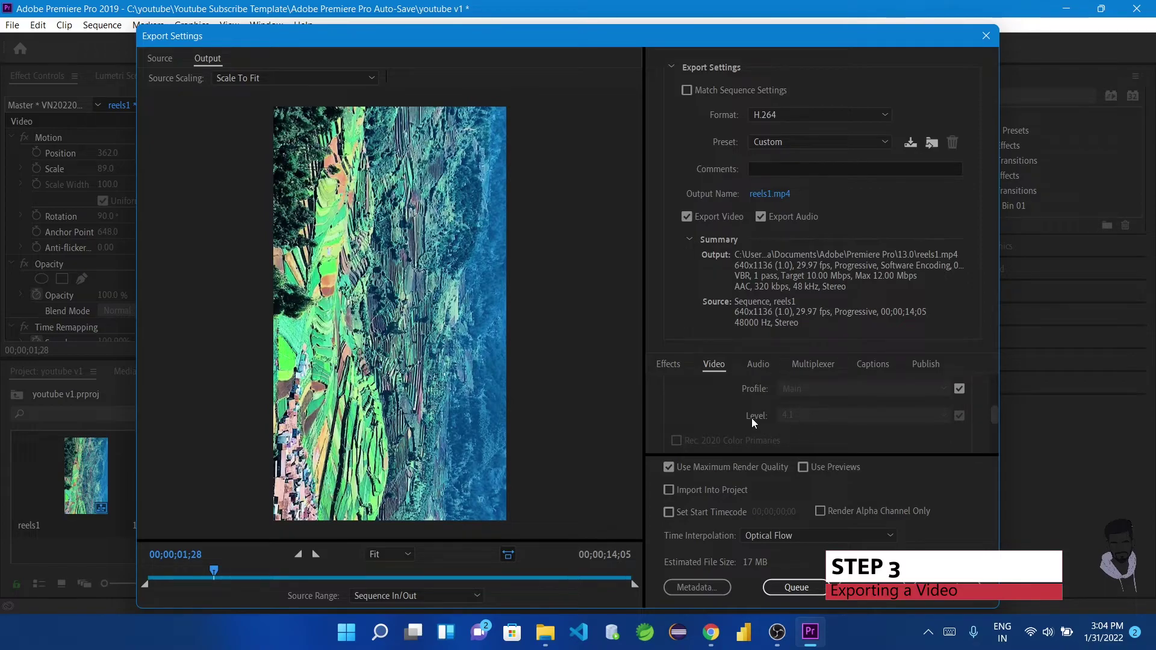
{"action": "scroll", "coordinate": [753, 422], "scroll_direction": "down", "scroll_amount": 2}
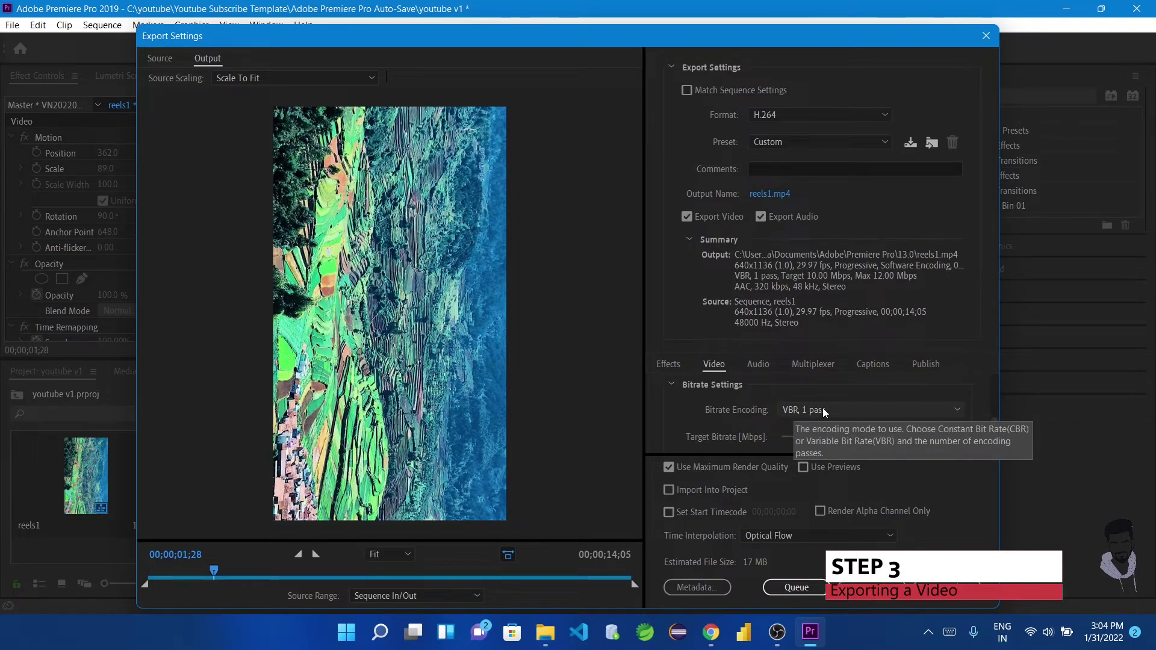
{"action": "left_click", "coordinate": [842, 410]}
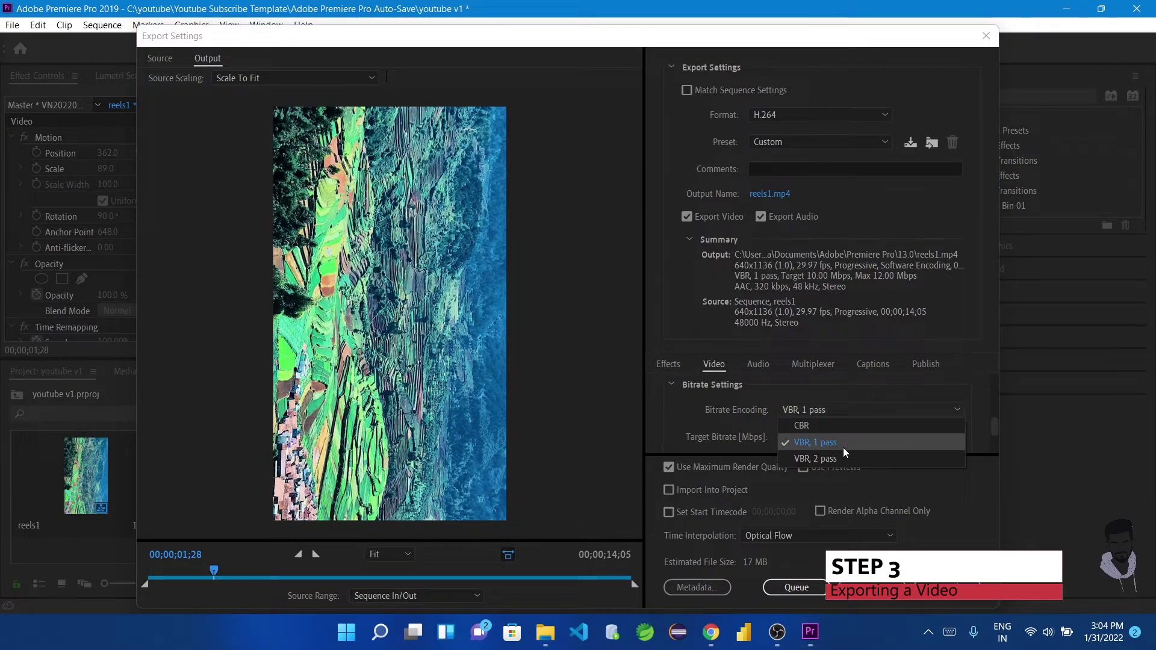
{"action": "left_click", "coordinate": [843, 446]}
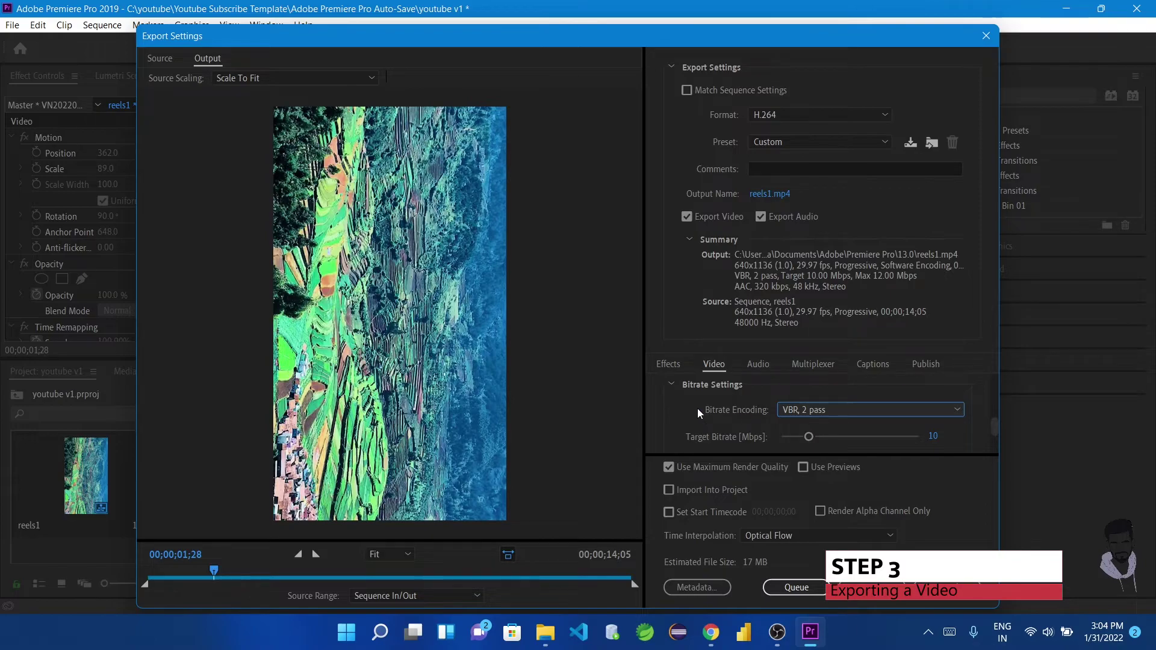
Try a target bitrate of 2 Mbps and a maximum bitrate of 3 Mbps, and return the target bitrate to 10 Mbps.
{"action": "scroll", "coordinate": [703, 407], "scroll_direction": "down", "scroll_amount": 1}
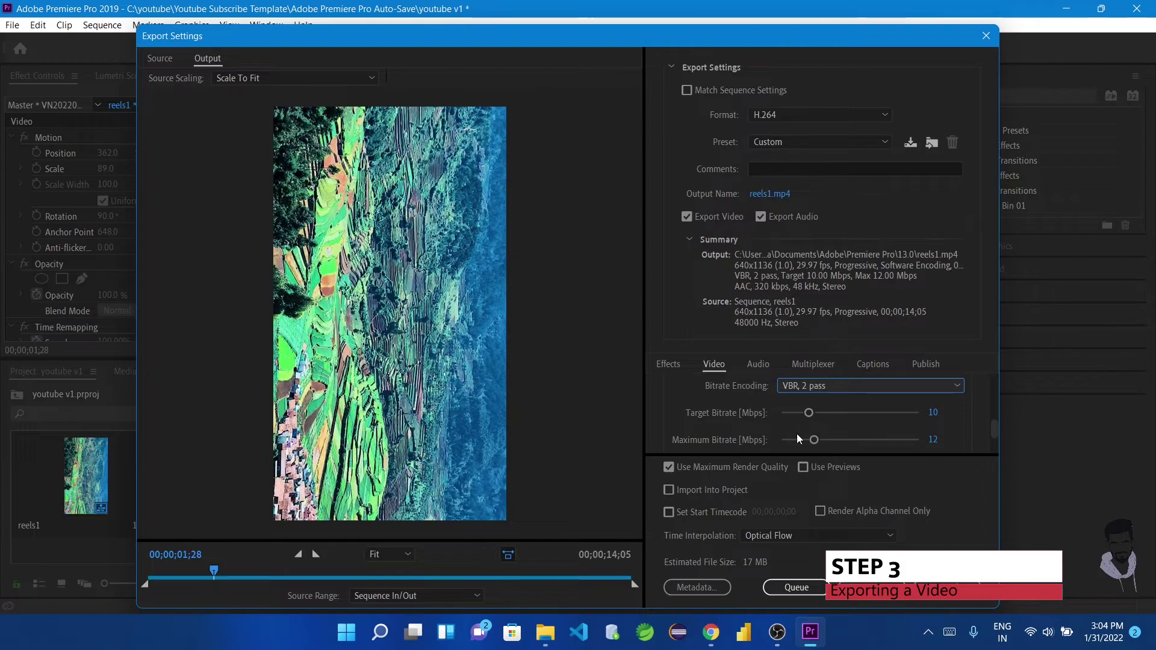
{"action": "left_click", "coordinate": [930, 414]}
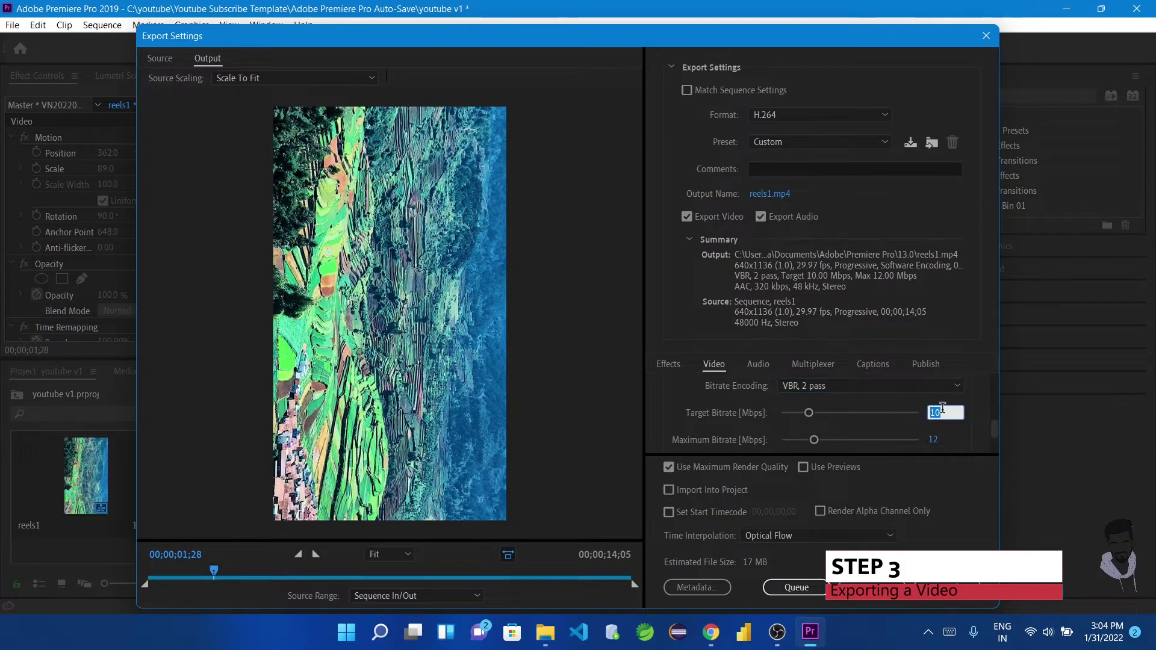
{"action": "type", "text": "2"}
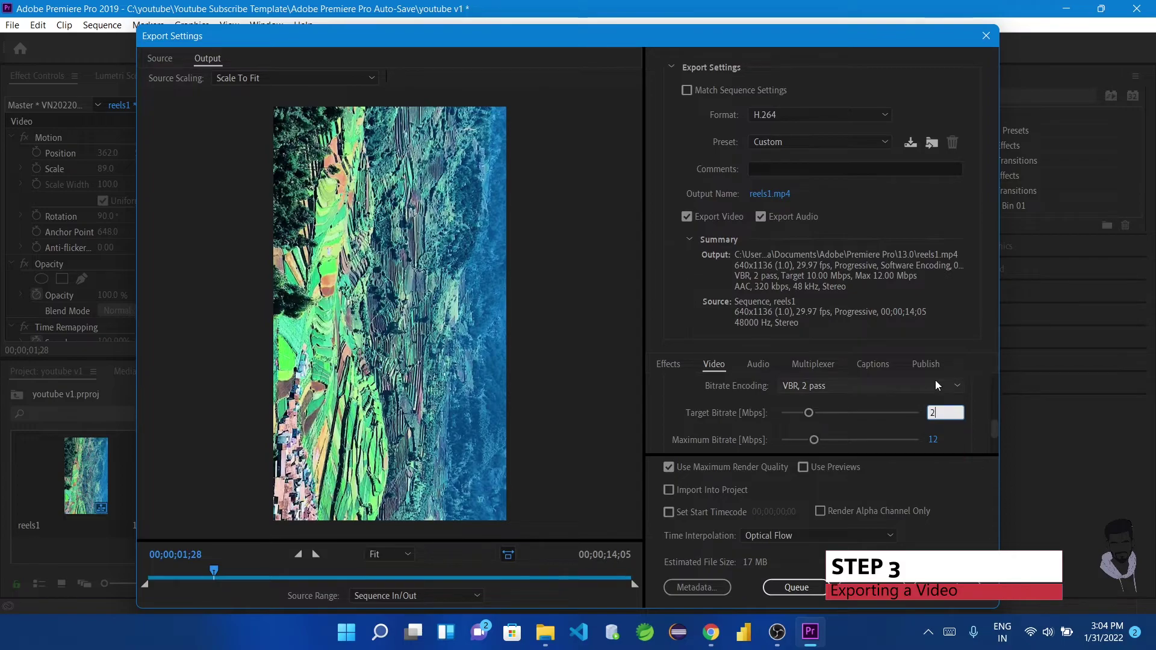
{"action": "left_click", "coordinate": [934, 440]}
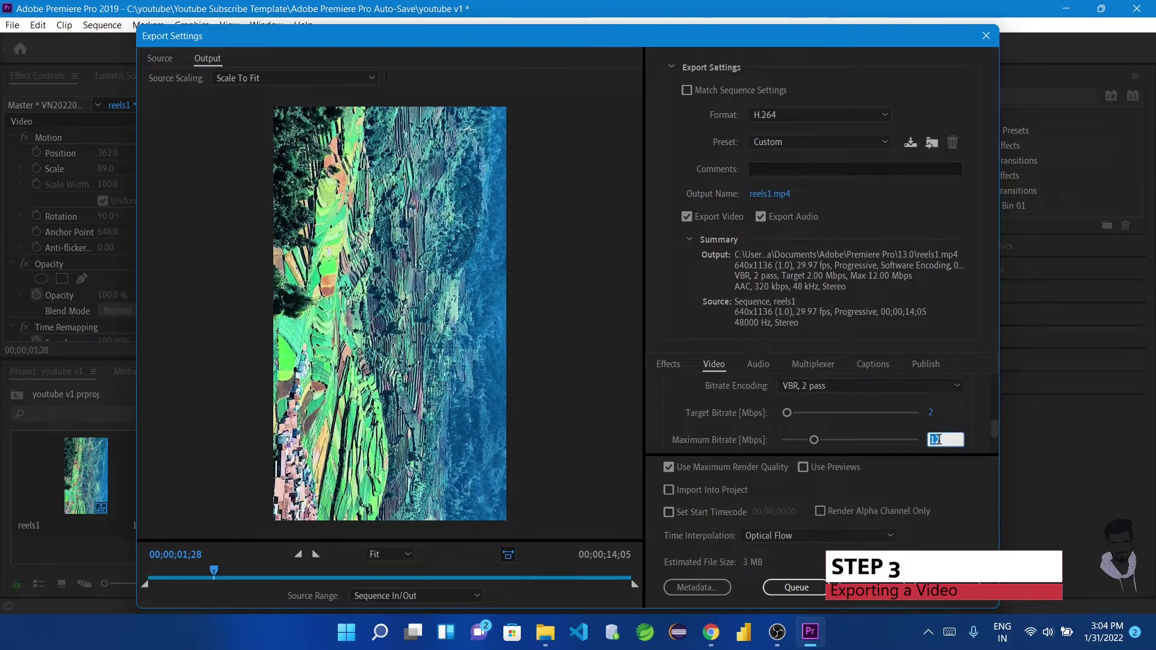
{"action": "type", "text": "3"}
{"action": "left_click", "coordinate": [938, 441]}
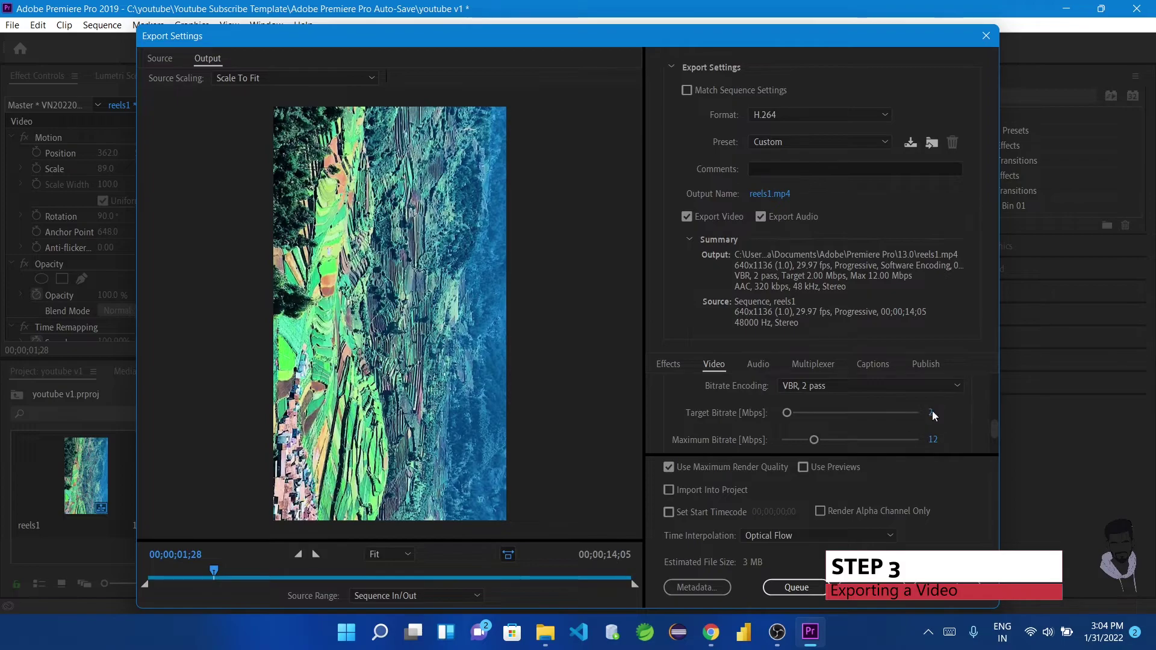
{"action": "left_click", "coordinate": [932, 412]}
{"action": "type", "text": "10"}
{"action": "left_click", "coordinate": [954, 431]}
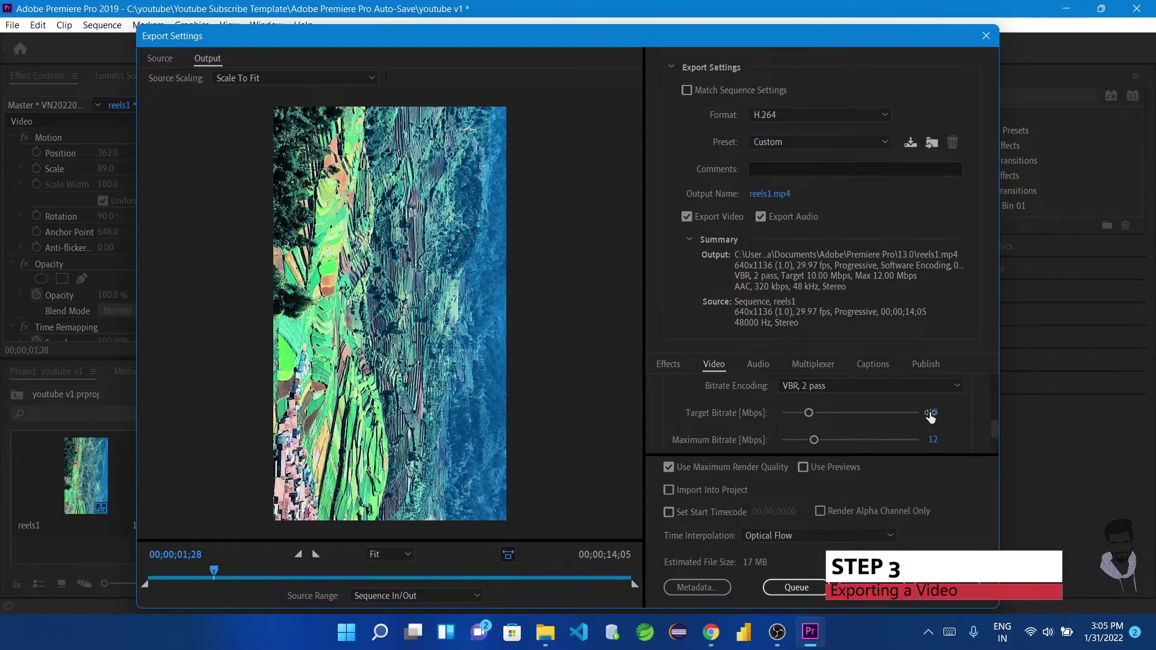
Set the target bitrate to 2 Mbps and the maximum bitrate to 3 Mbps.
{"action": "type", "text": "2"}
{"action": "left_click", "coordinate": [935, 439]}
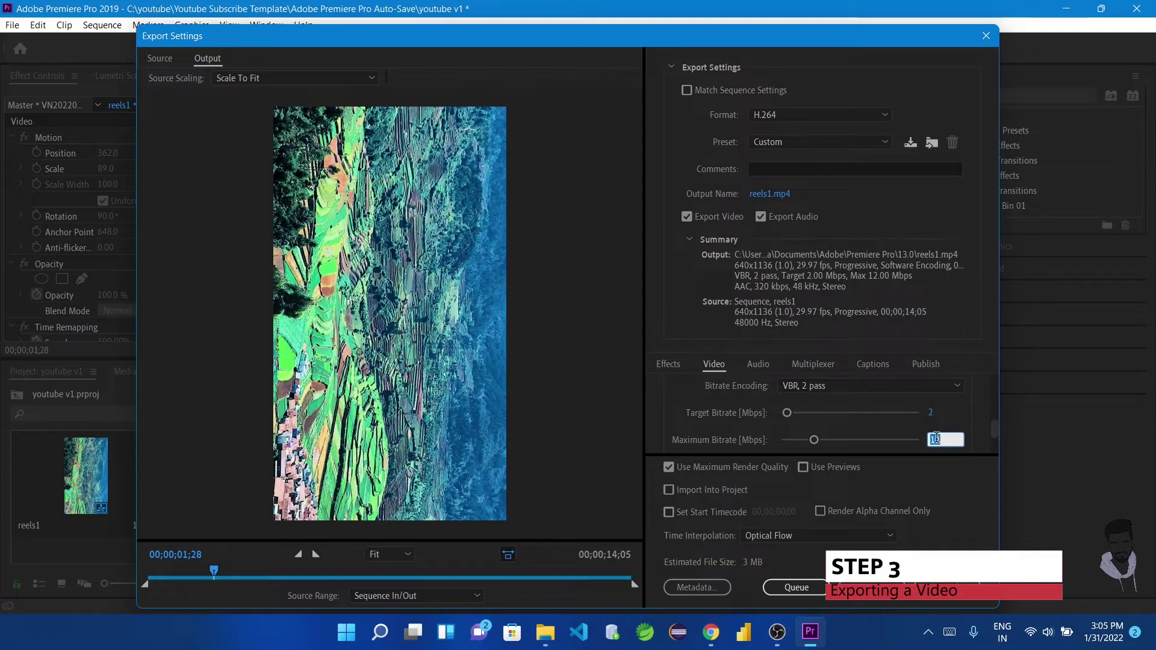
{"action": "type", "text": "3"}
{"action": "left_click", "coordinate": [953, 414]}
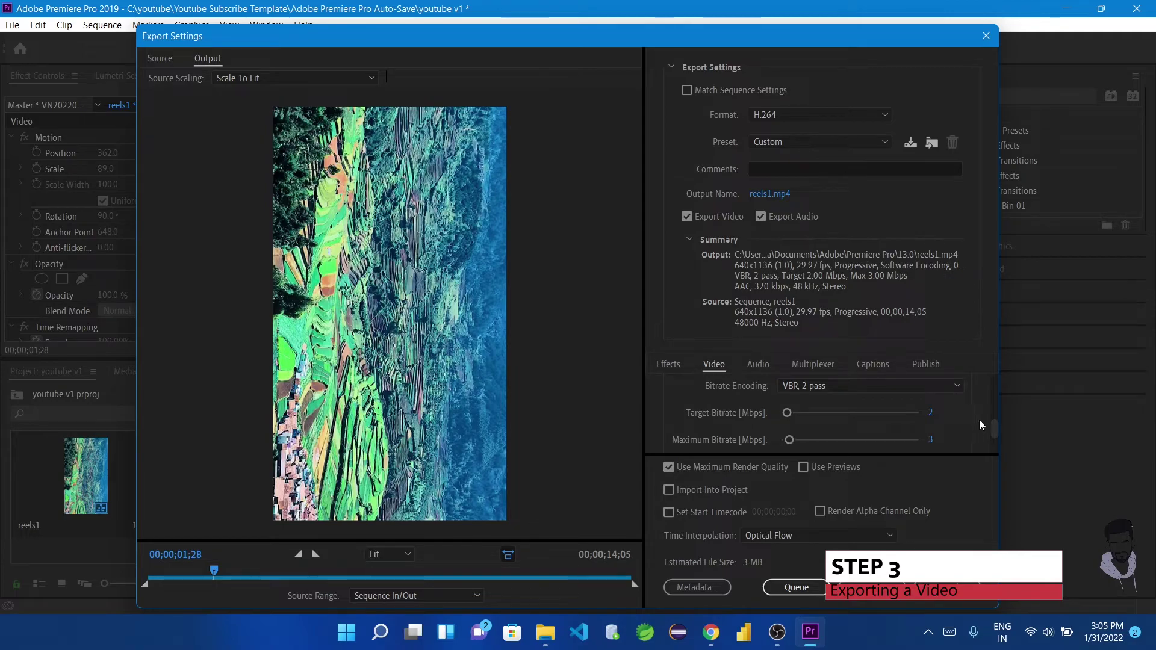
Review the remaining video export settings, including the advanced and VR options, and the estimated file size.
{"action": "scroll", "coordinate": [992, 428], "scroll_direction": "up", "scroll_amount": 2}
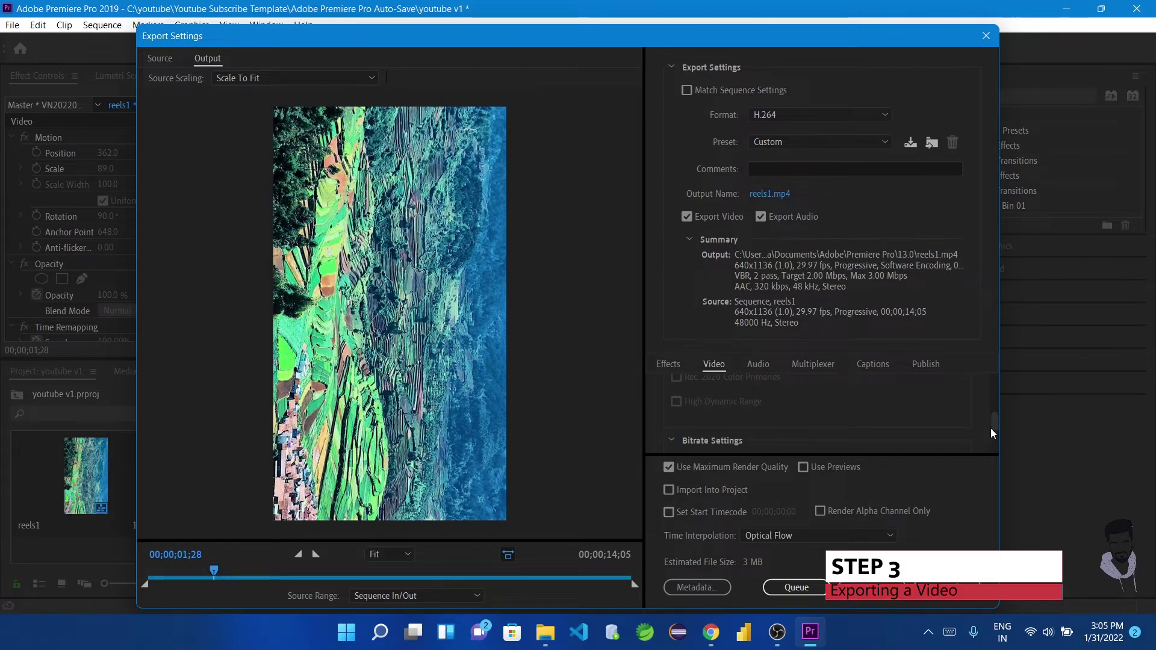
{"action": "left_click_drag", "start_coordinate": [997, 417], "coordinate": [857, 435]}
{"action": "scroll", "coordinate": [843, 431], "scroll_direction": "down", "scroll_amount": 2}
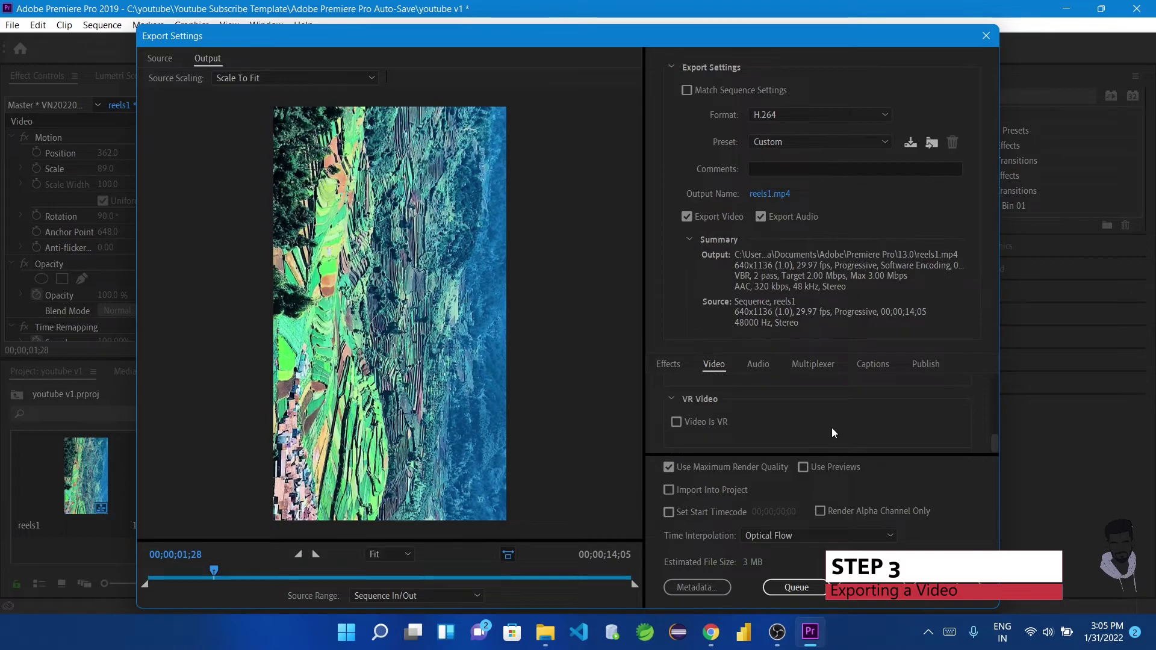
{"action": "scroll", "coordinate": [753, 425], "scroll_direction": "up", "scroll_amount": 1}
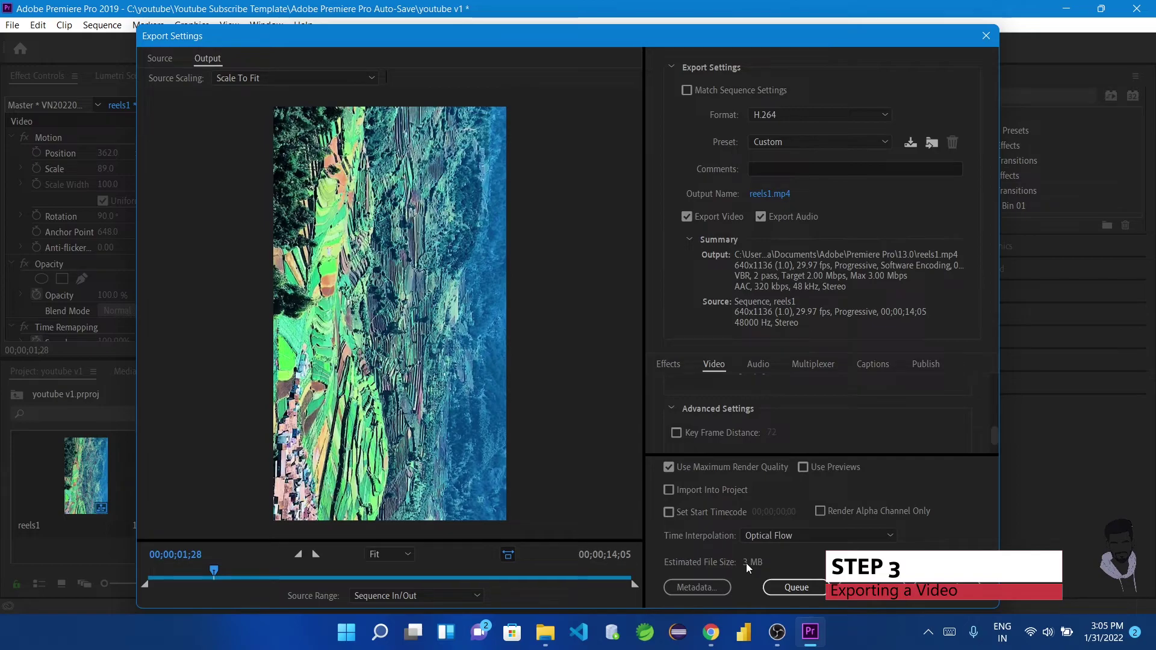
Set the export's time interpolation to Frame Sampling.
{"action": "scroll", "coordinate": [782, 445], "scroll_direction": "up", "scroll_amount": 3}
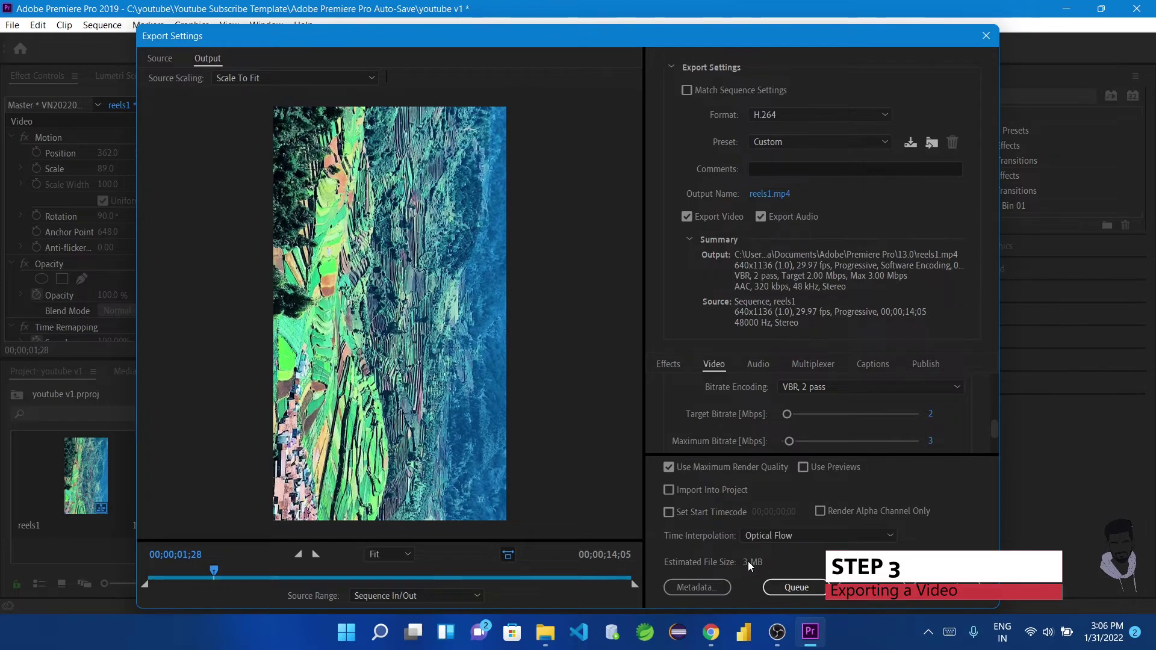
{"action": "left_click", "coordinate": [754, 536]}
{"action": "left_click", "coordinate": [779, 548]}
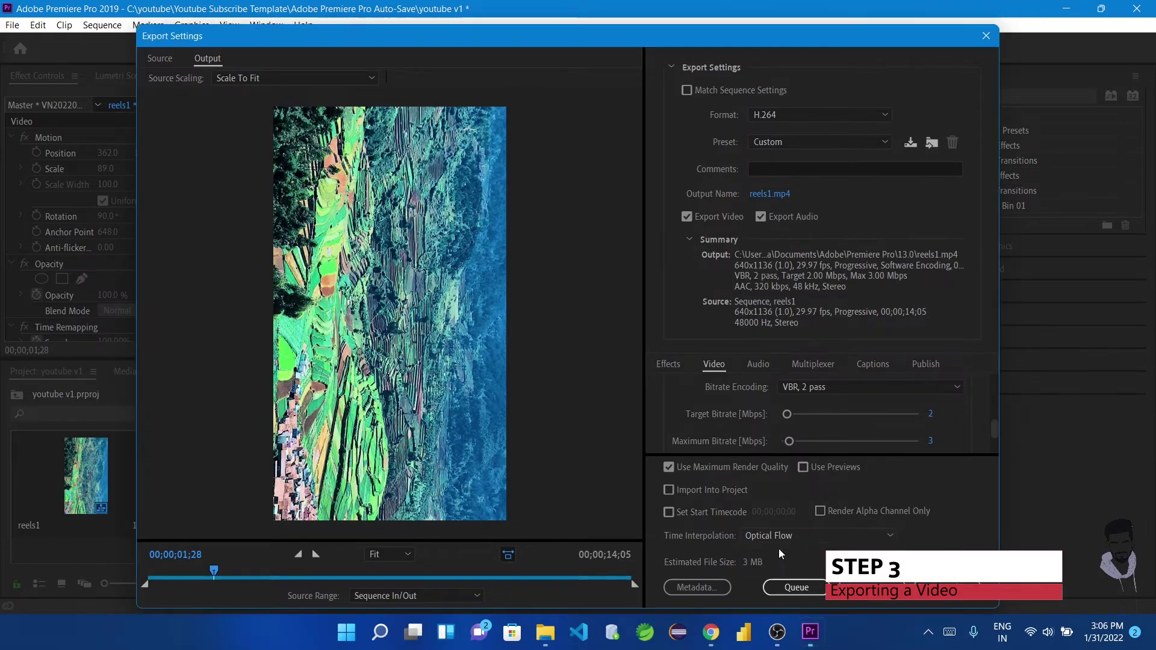
{"action": "left_click", "coordinate": [815, 533]}
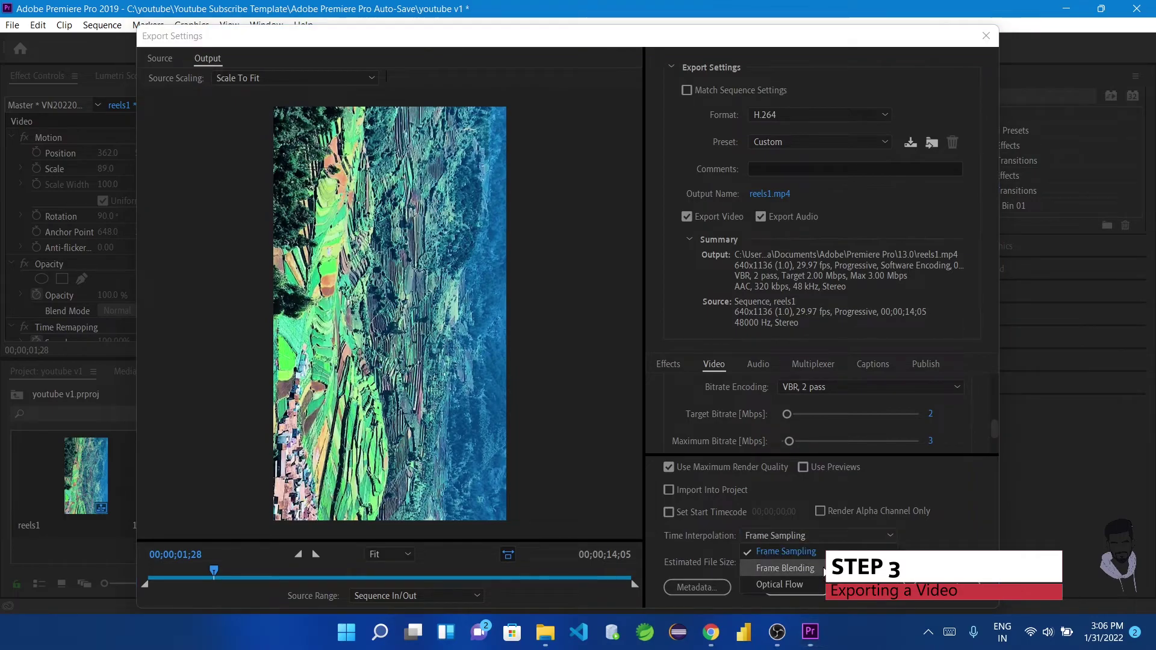
{"action": "left_click", "coordinate": [785, 552]}
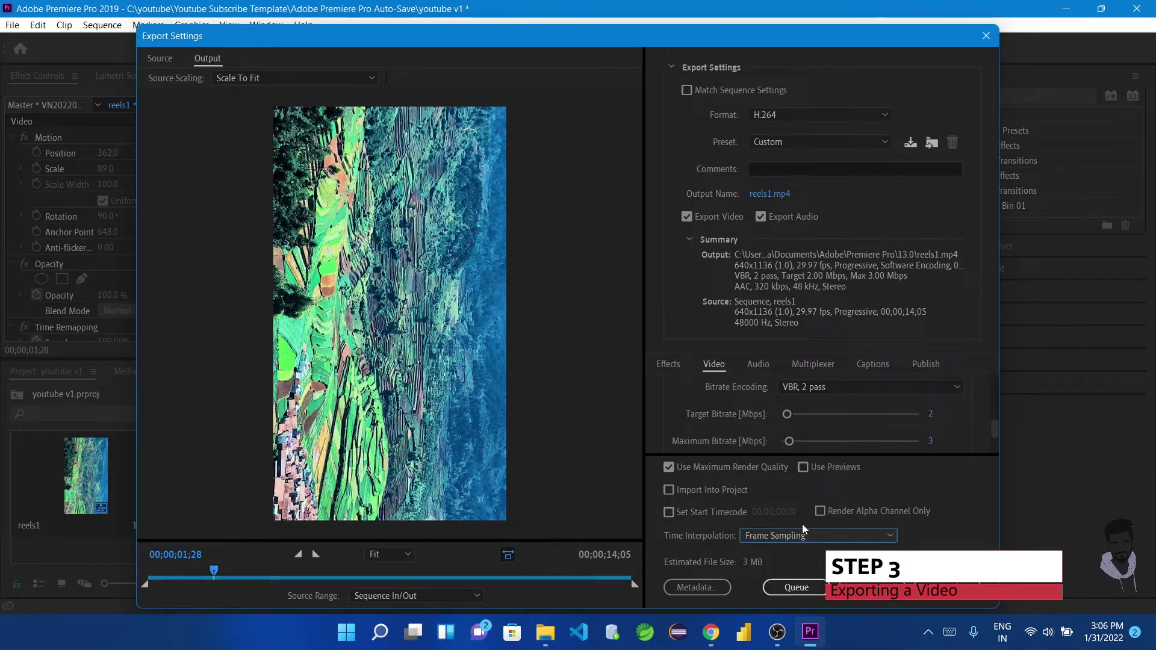
Review the export's audio, multiplexer, captions and publish settings, and return to the video settings.
{"action": "left_click", "coordinate": [750, 366]}
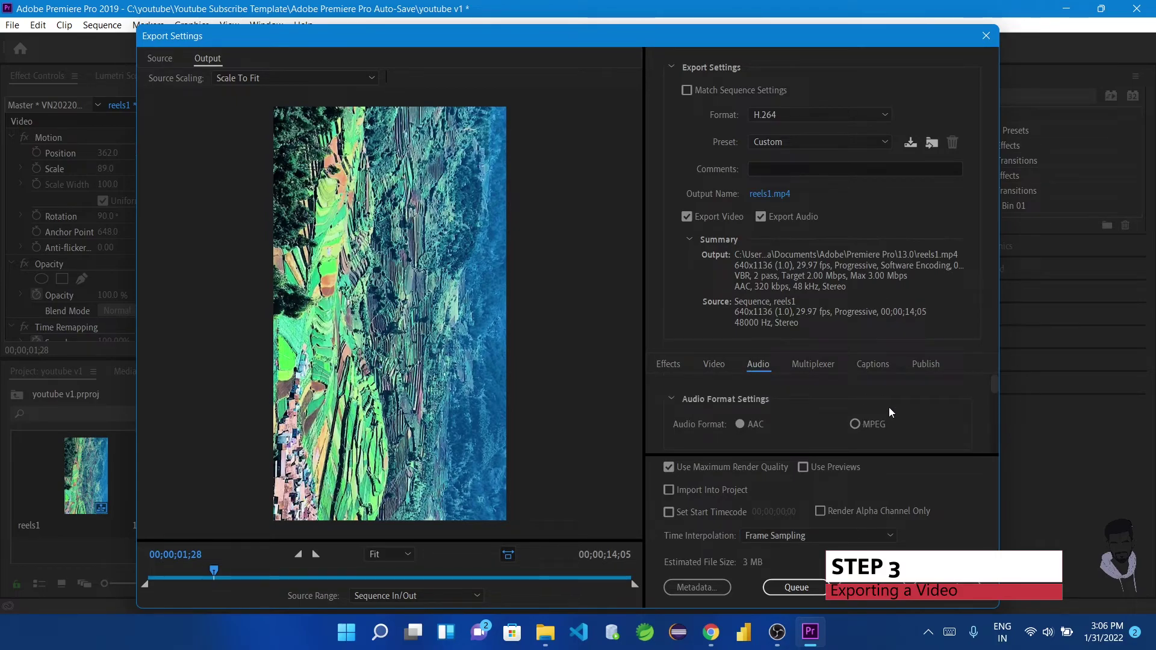
{"action": "scroll", "coordinate": [889, 407], "scroll_direction": "down", "scroll_amount": 2}
{"action": "left_click", "coordinate": [822, 366]}
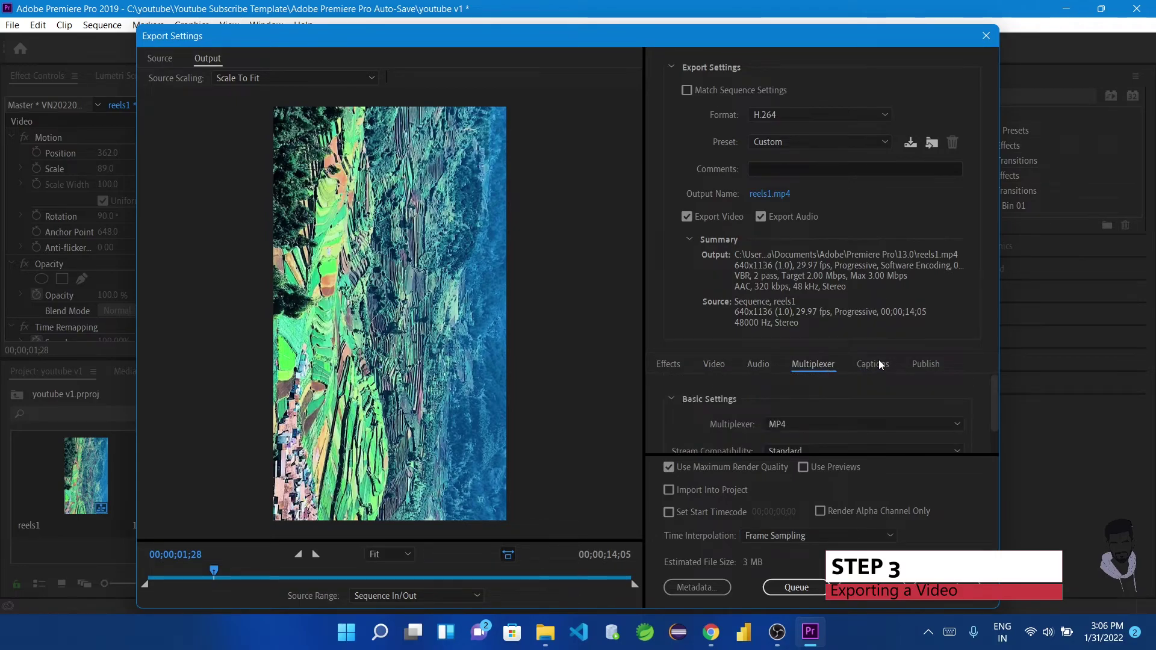
{"action": "left_click", "coordinate": [878, 361]}
{"action": "left_click", "coordinate": [927, 361]}
{"action": "left_click", "coordinate": [766, 371]}
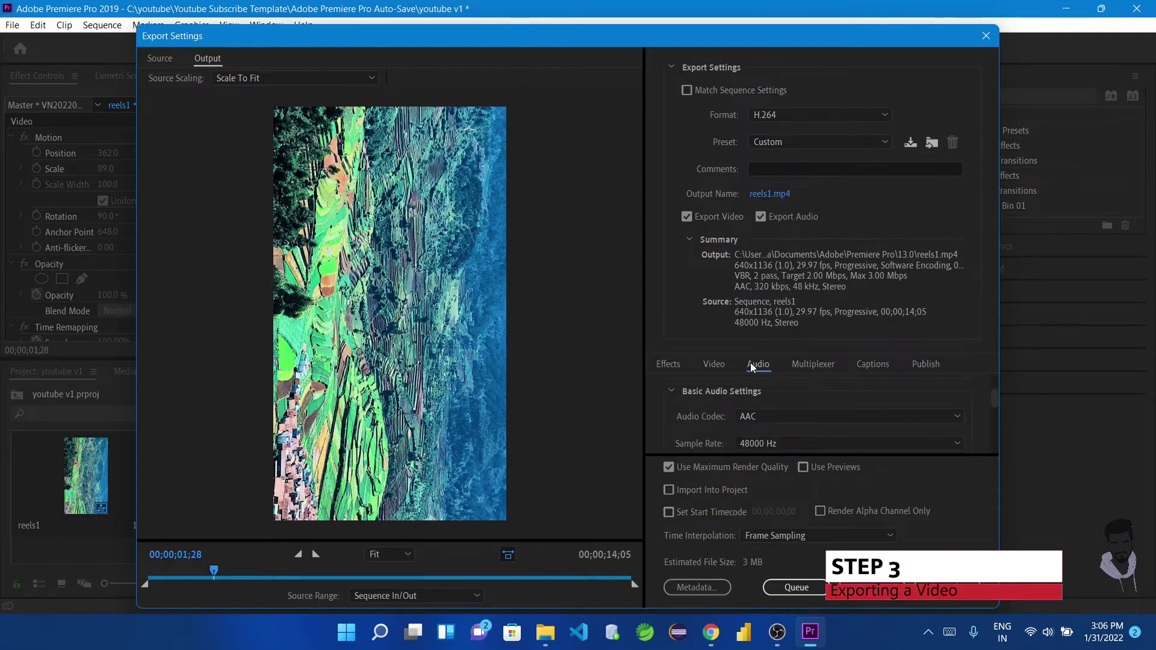
{"action": "left_click", "coordinate": [733, 361]}
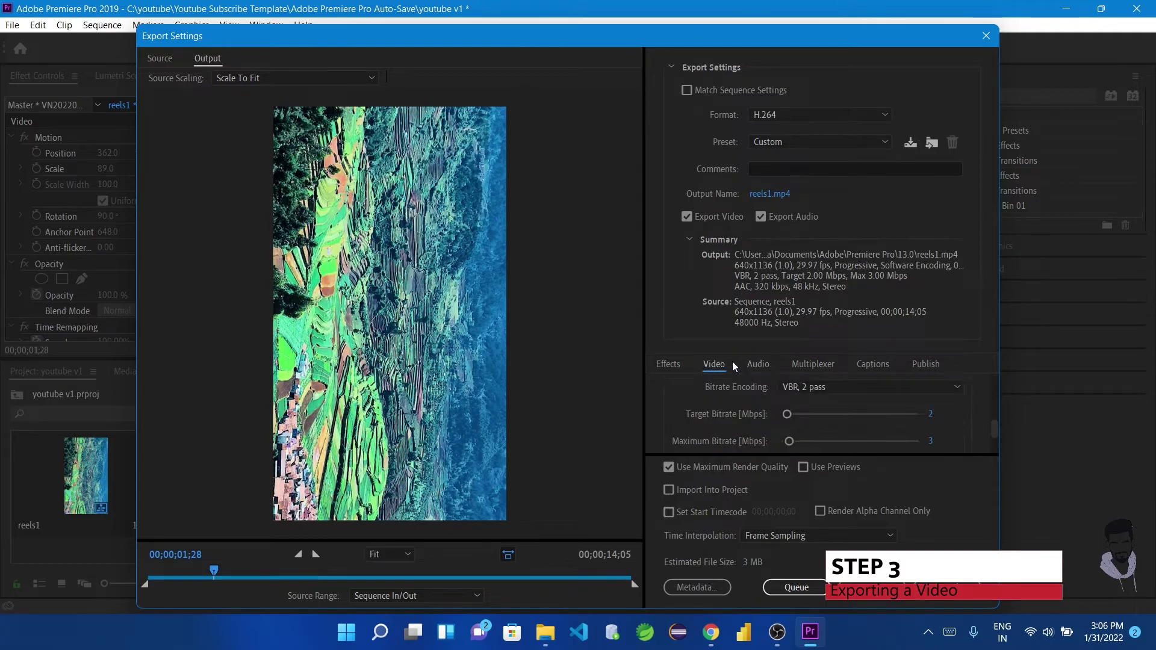
Export the sequence as reels1.mp4, and check the exported file by playing it in VLC media player.
{"action": "left_click", "coordinate": [801, 589]}
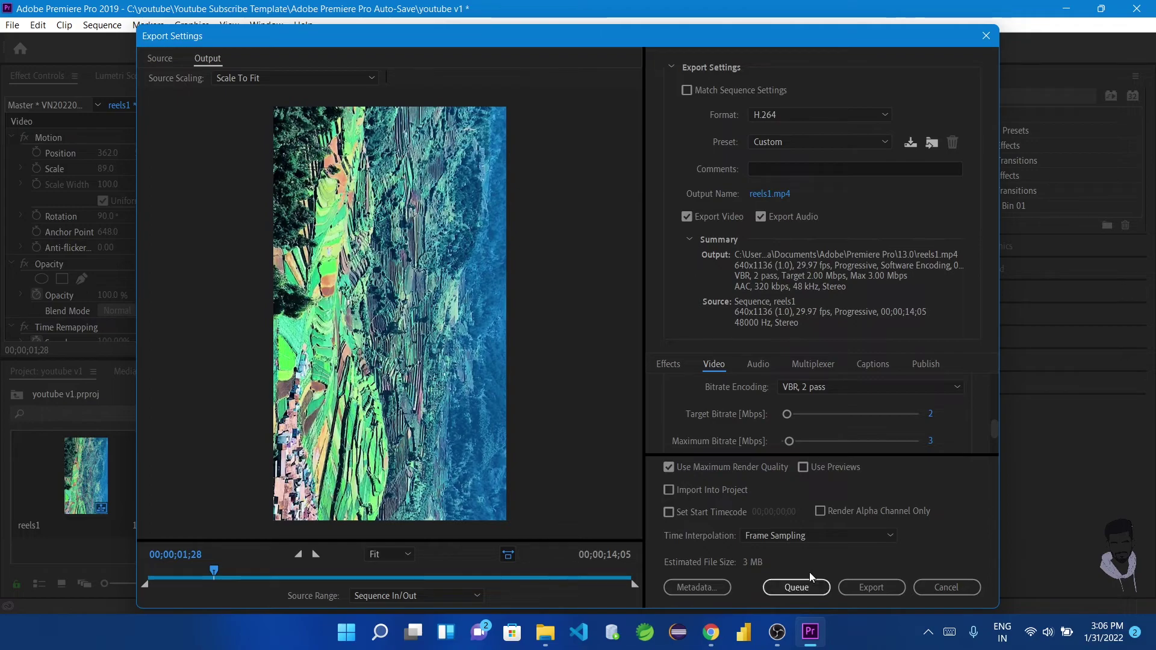
{"action": "left_click", "coordinate": [888, 591]}
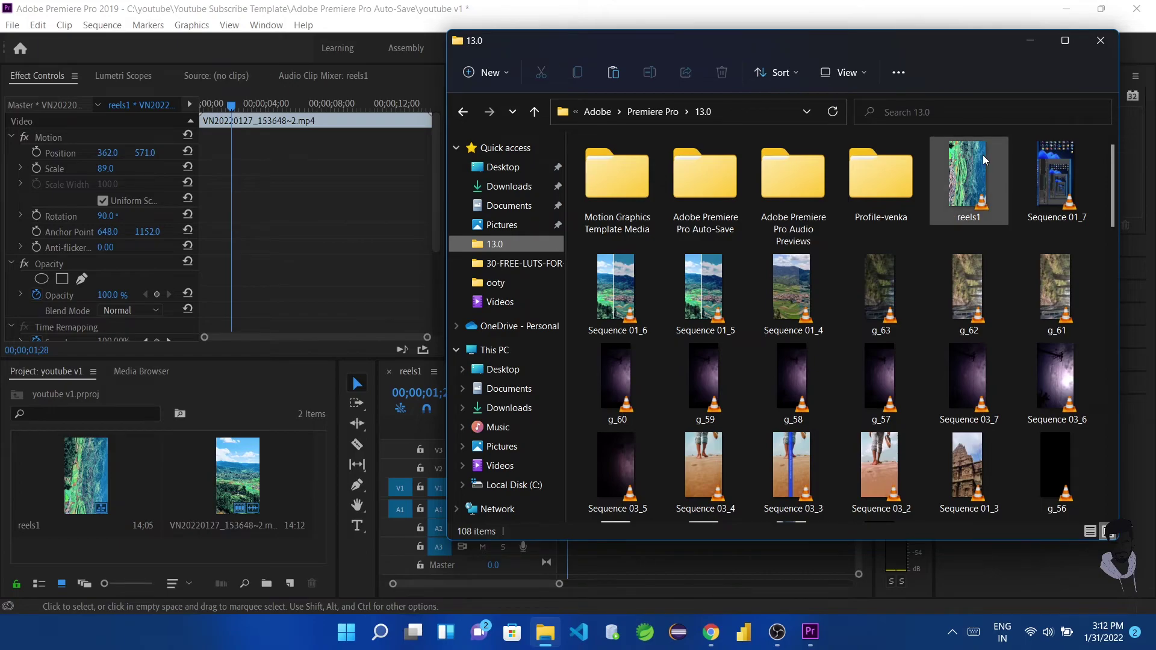
{"action": "double_click", "coordinate": [969, 195]}
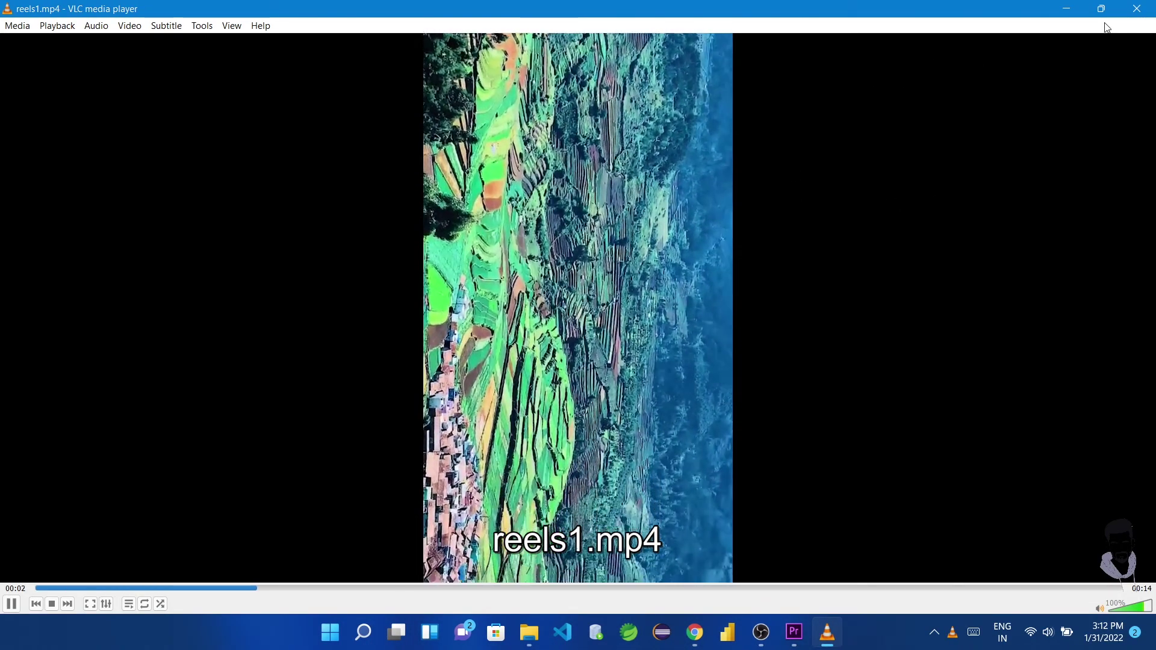
{"action": "left_click", "coordinate": [1129, 13]}
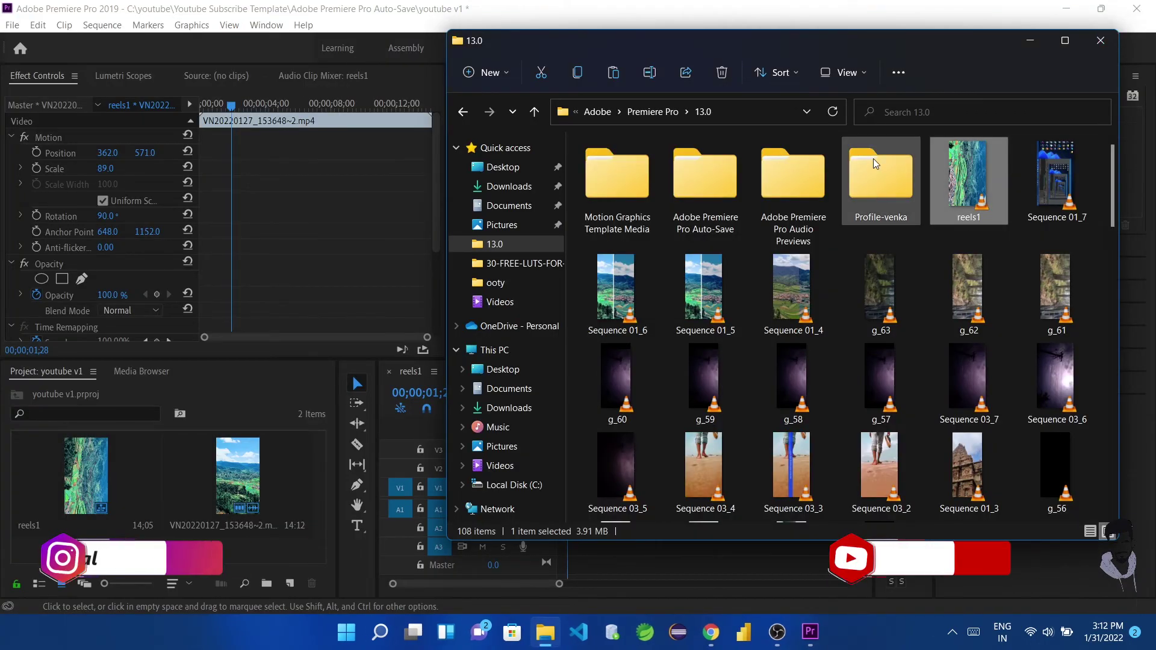